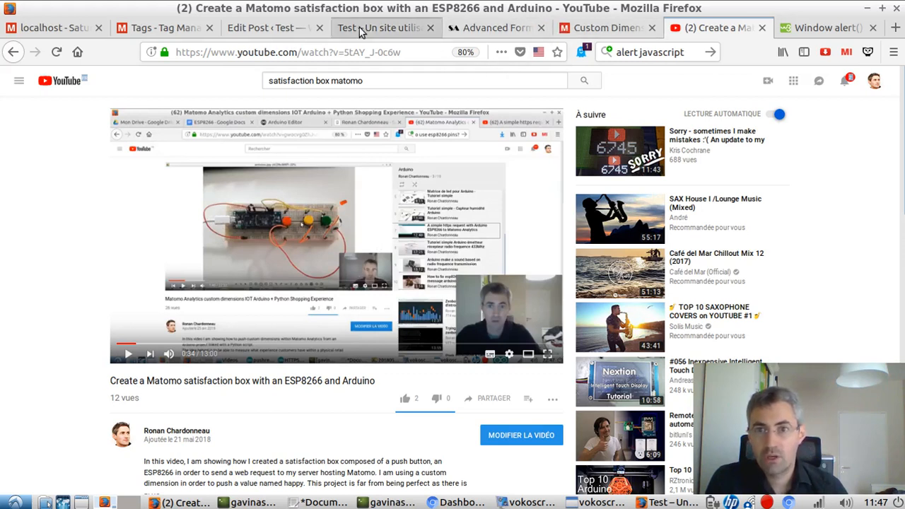
Step: Examine the Satisfaction box form and its question "Did you enjoy your visit on our website today?" on the WordPress test site
click(346, 28)
click(324, 34)
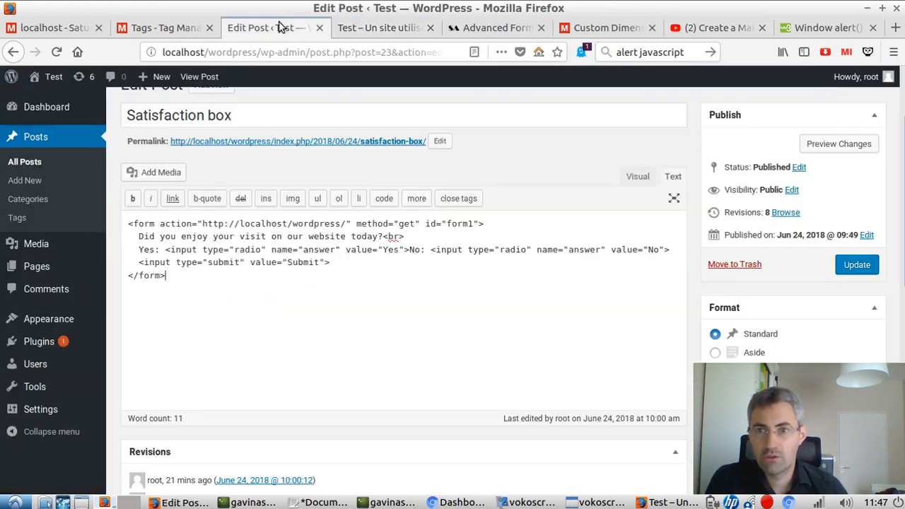
click(352, 26)
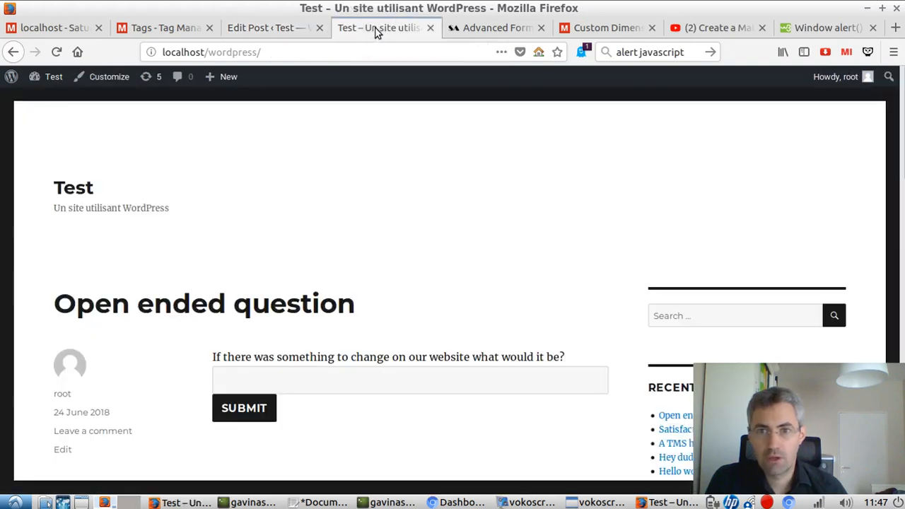
scroll(388, 205, down, 5)
scroll(387, 205, down, 1)
scroll(389, 205, up, 1)
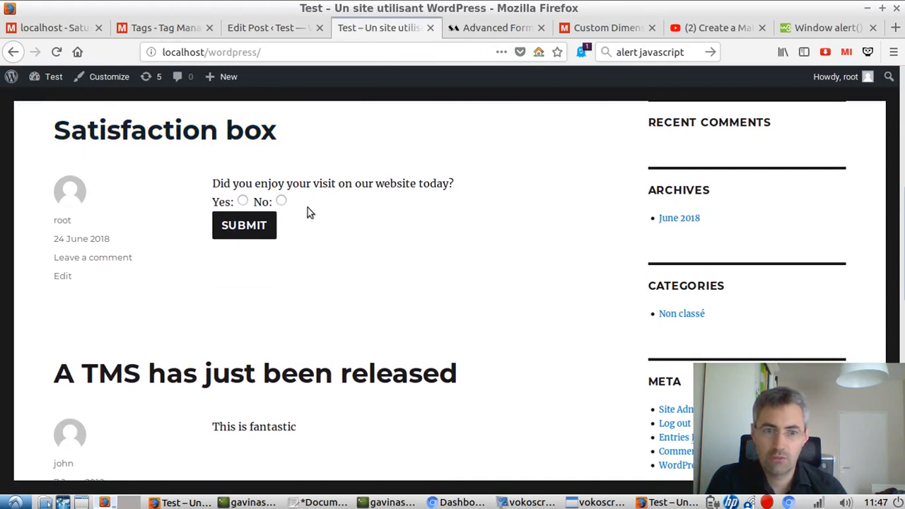
drag(212, 184, 454, 184)
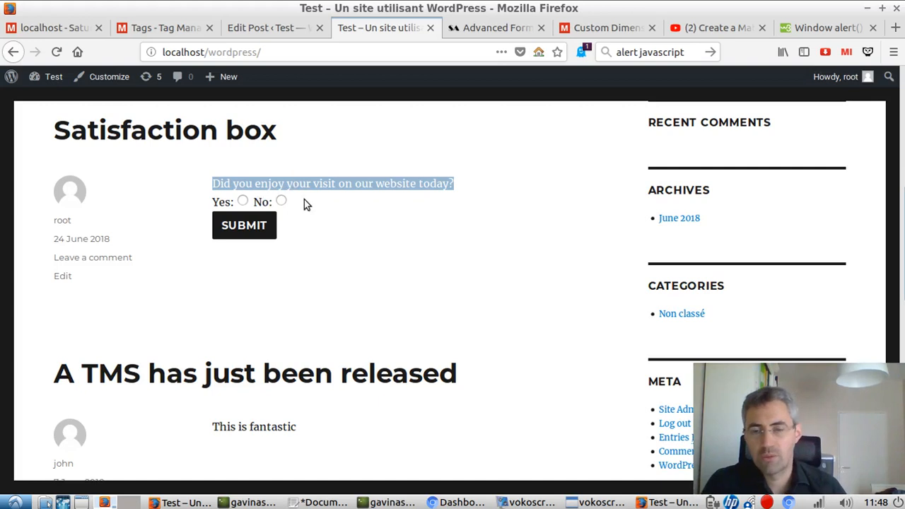
scroll(328, 237, up, 1)
Step: Examine the Satisfaction box post's HTML source, including the form's action, method and id and the Yes and No radio inputs
click(260, 28)
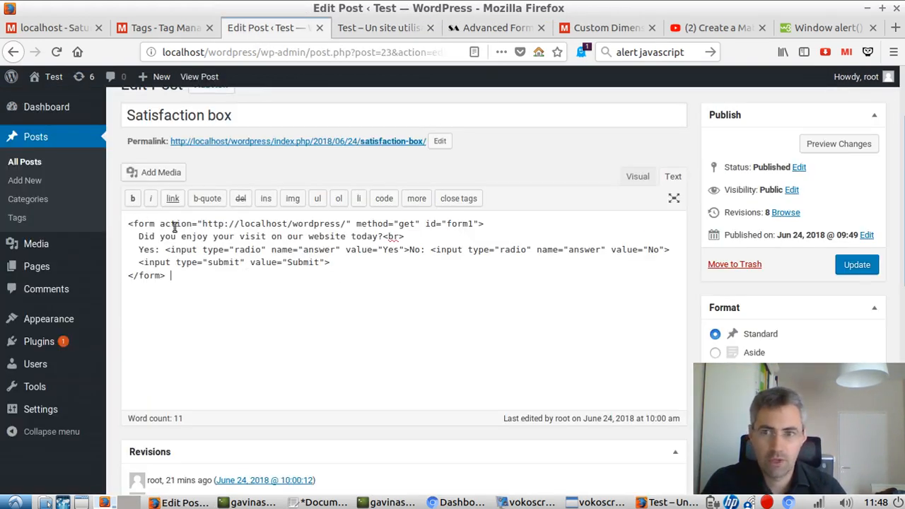
drag(199, 222, 478, 224)
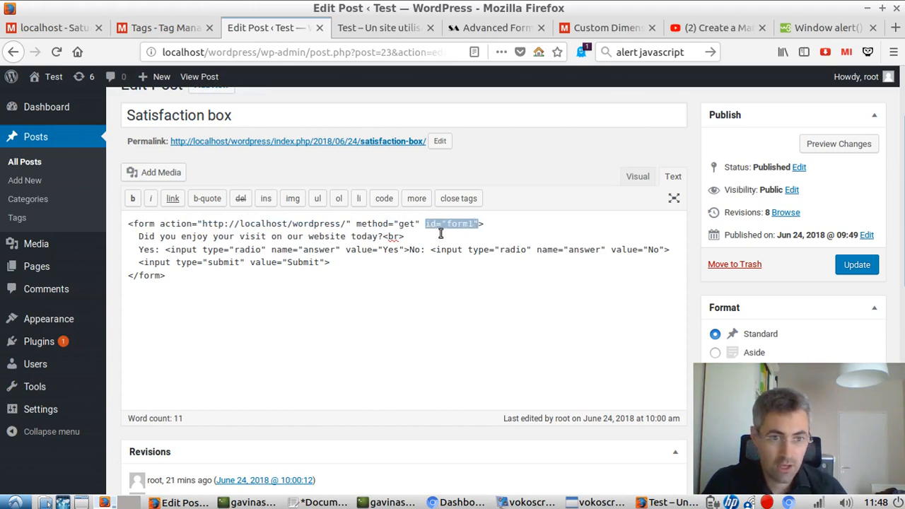
drag(162, 252, 405, 251)
drag(495, 250, 665, 250)
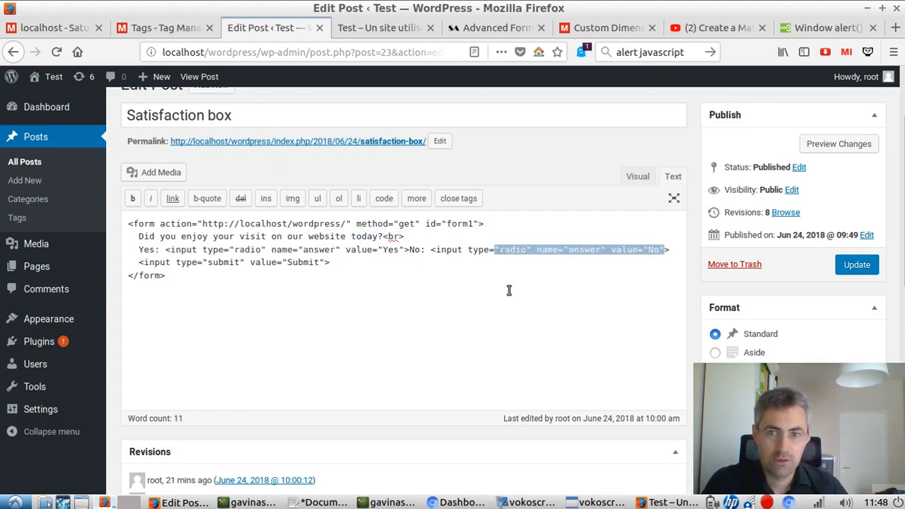
click(344, 269)
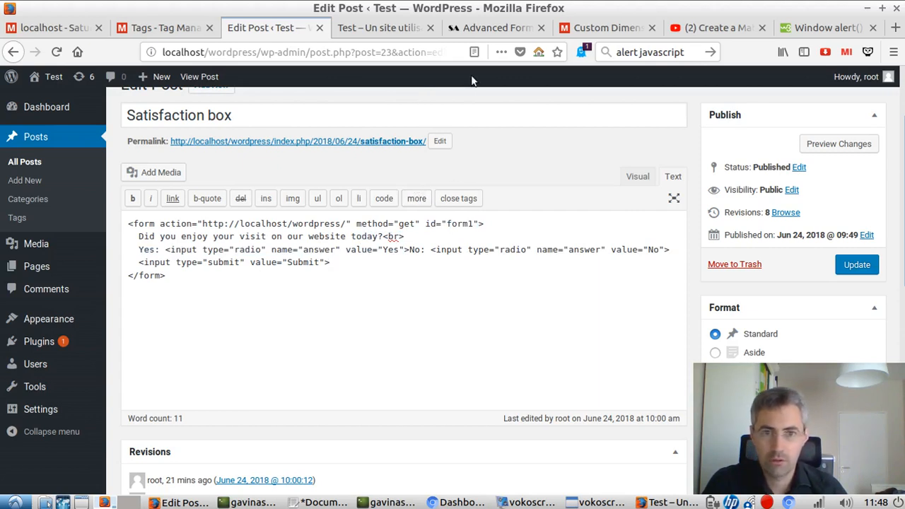
Step: Examine the {{checked button}} custom JavaScript and its radioName variable in the Advanced Form Tracking article
click(496, 27)
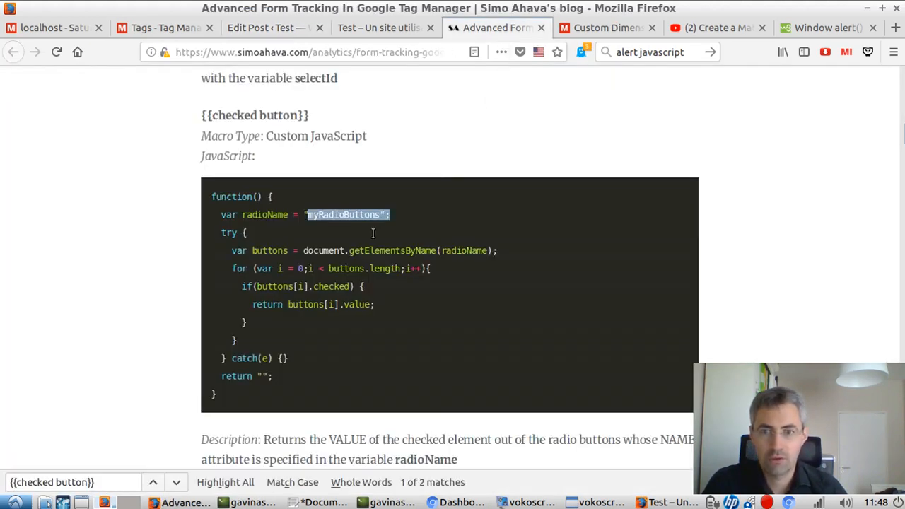
click(300, 168)
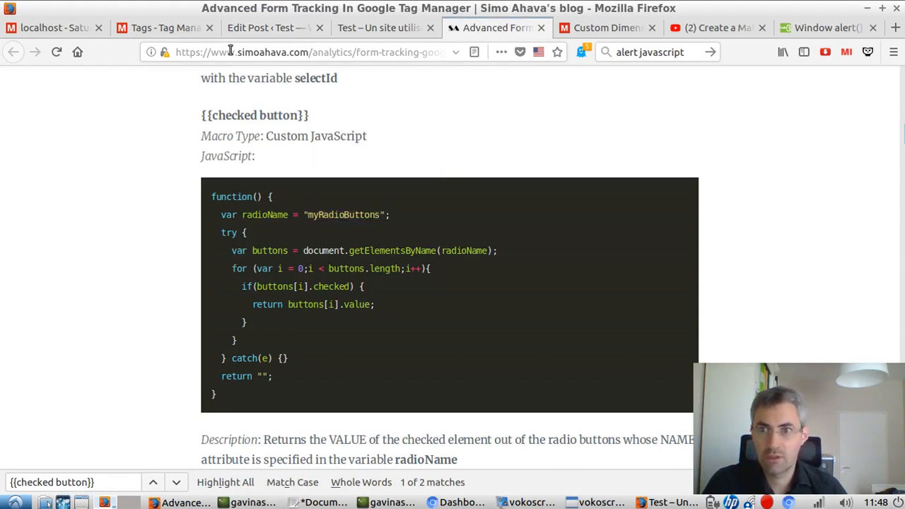
drag(245, 51, 301, 51)
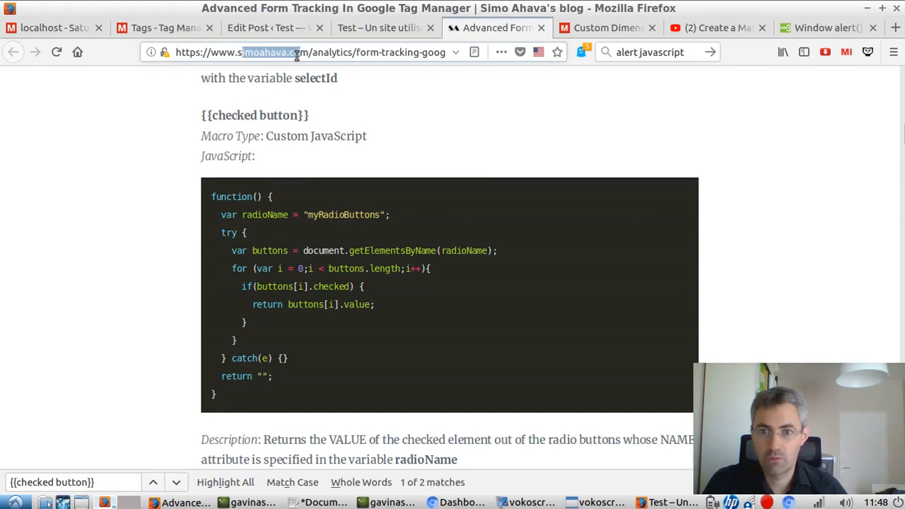
drag(210, 195, 271, 405)
click(157, 312)
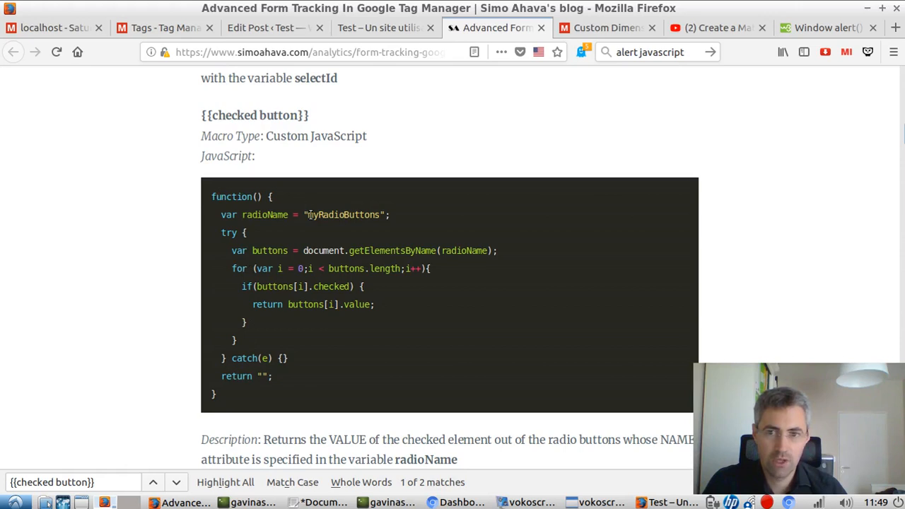
drag(308, 215, 379, 214)
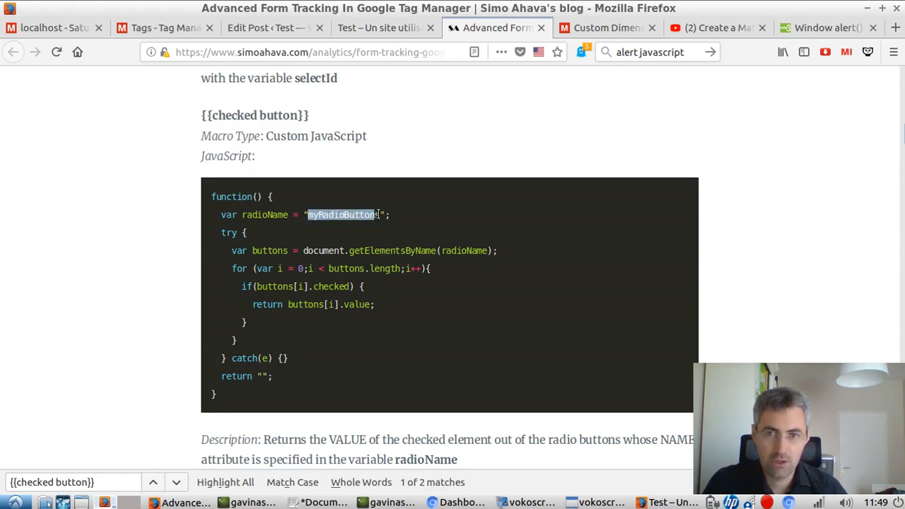
click(162, 240)
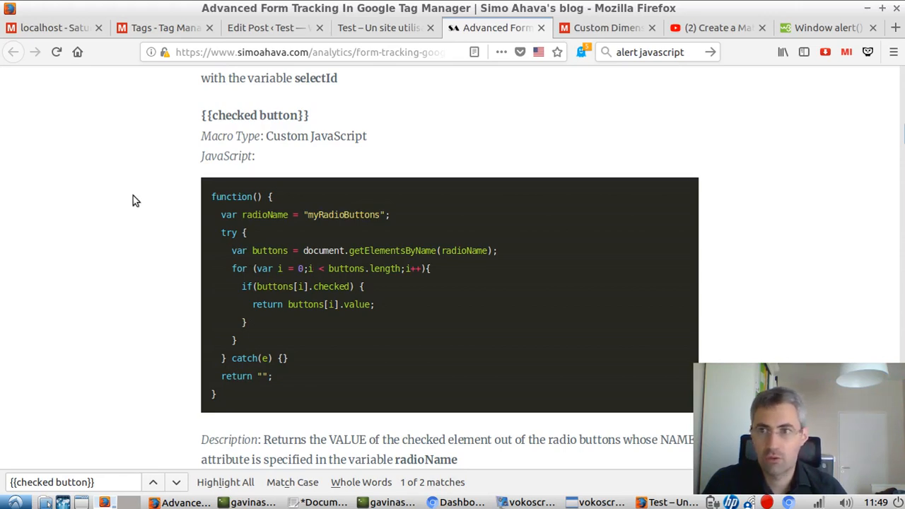
Step: Open the Satisfaction Form for Matomo Analytics tag in the Beta container of Matomo's Tag Manager and review its configuration
click(244, 27)
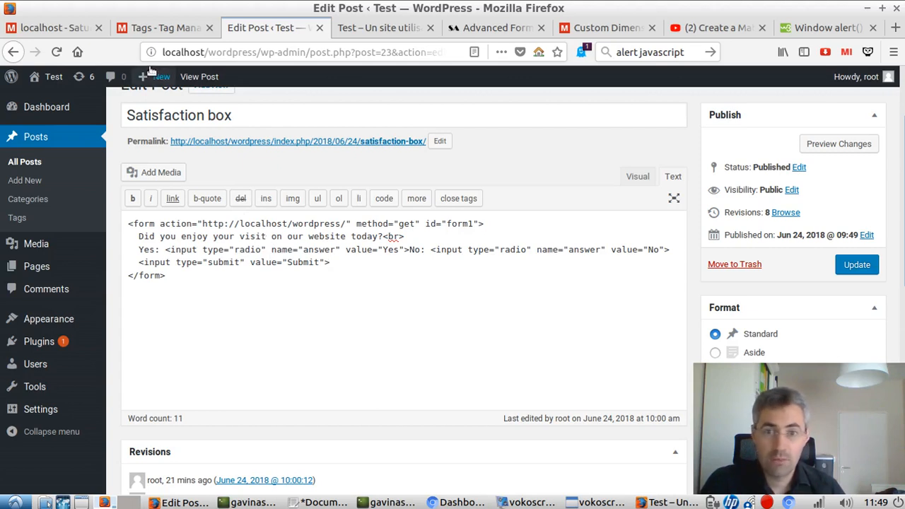
click(162, 29)
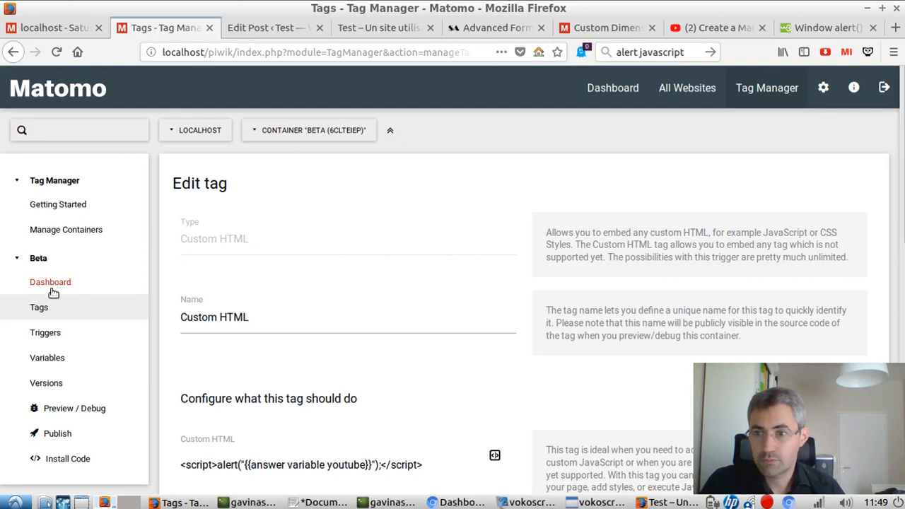
click(58, 309)
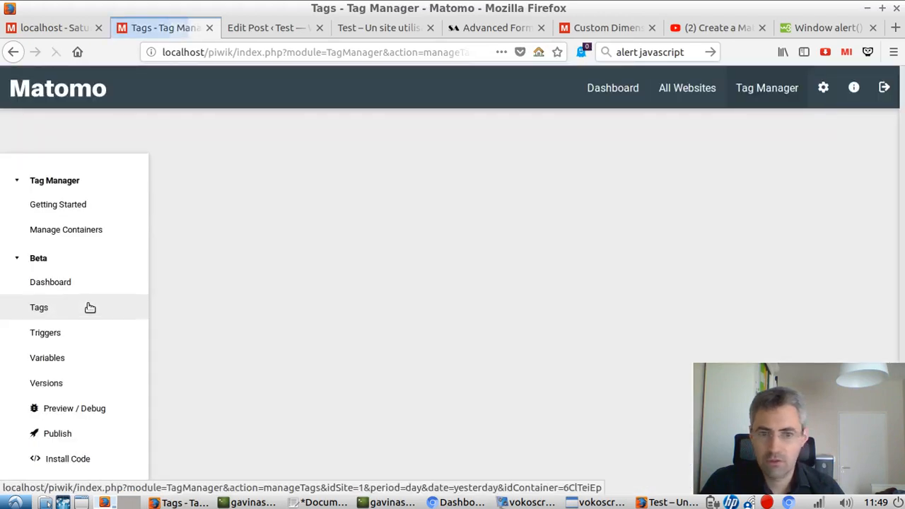
scroll(333, 287, down, 2)
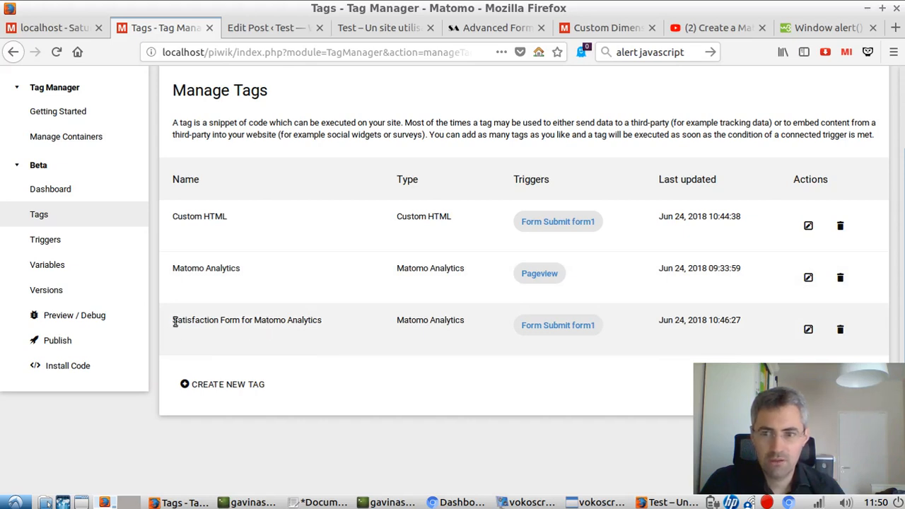
drag(175, 319, 339, 319)
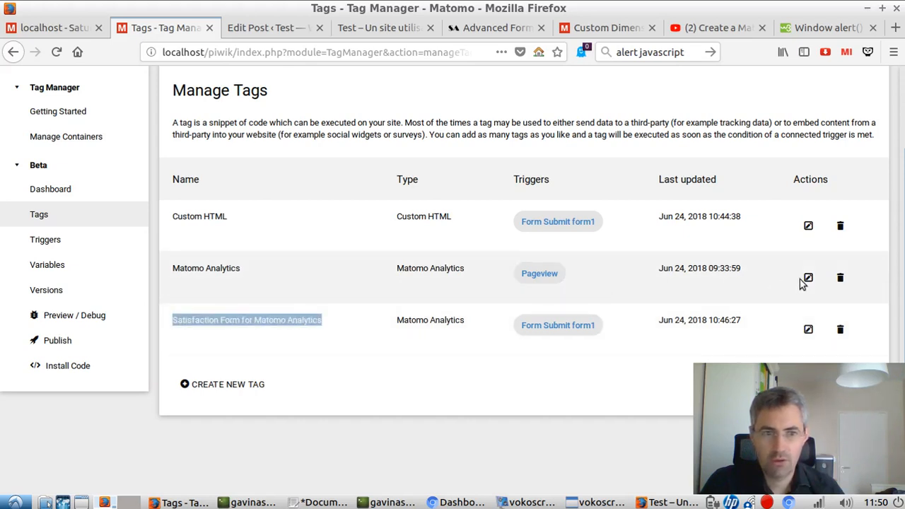
click(809, 329)
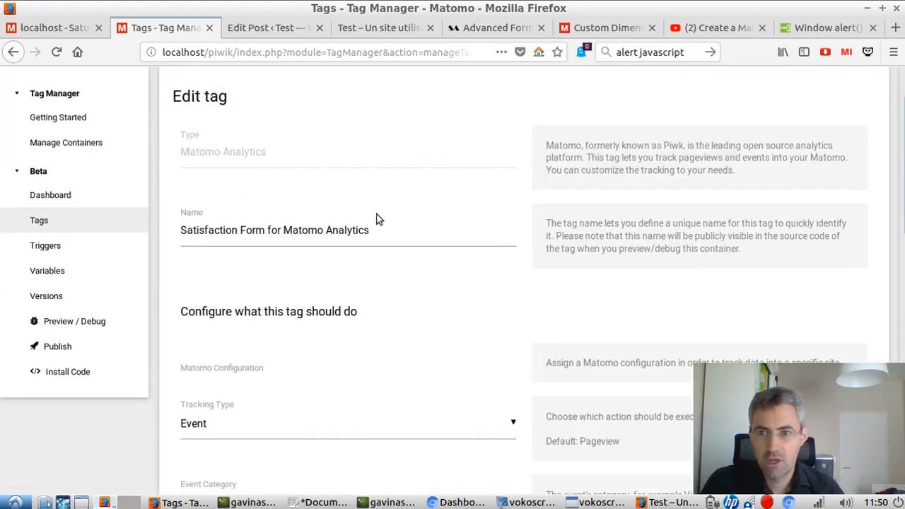
scroll(364, 214, down, 3)
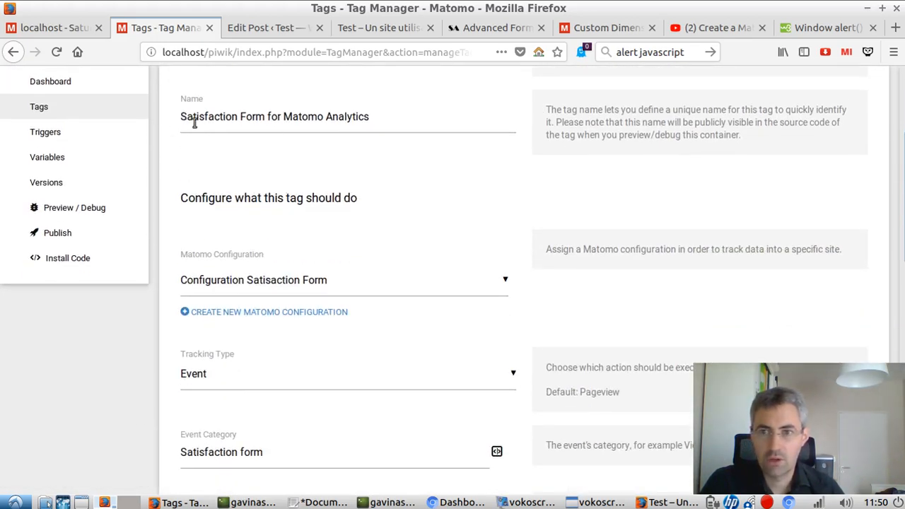
scroll(318, 279, down, 2)
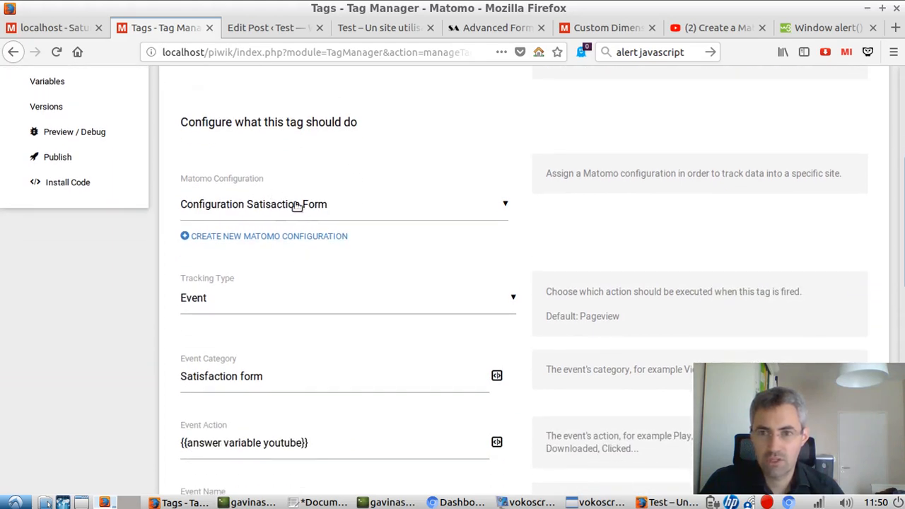
scroll(209, 202, up, 2)
Step: Open the Configuration Satisaction Form variable, review its Matomo URL, idSite and tracking options, and save it with Update
click(66, 163)
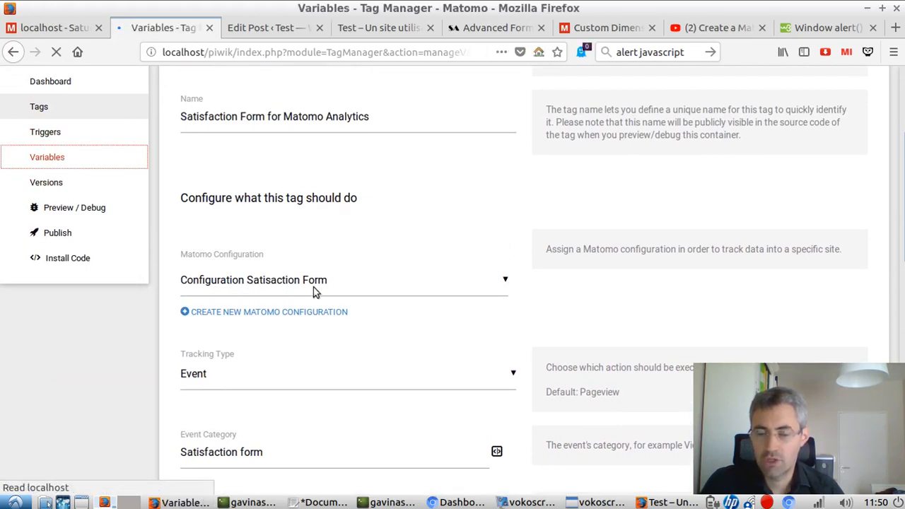
scroll(246, 238, down, 2)
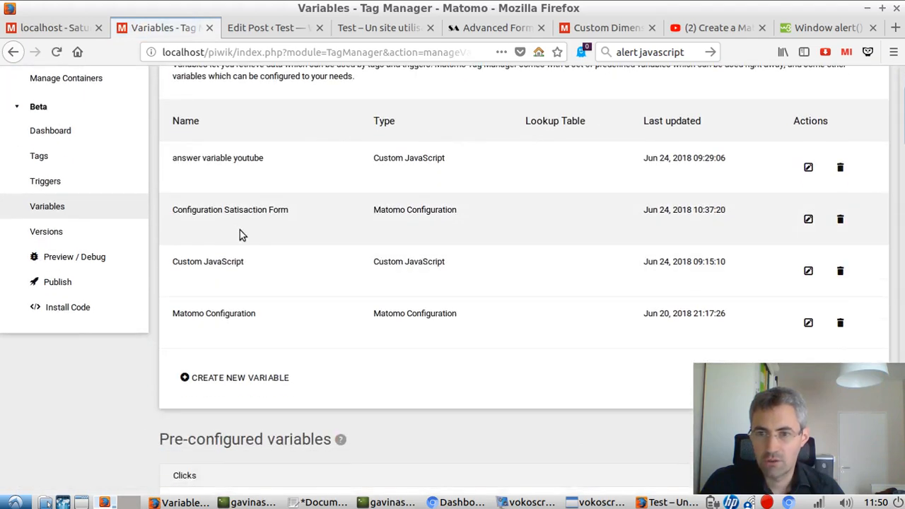
click(809, 219)
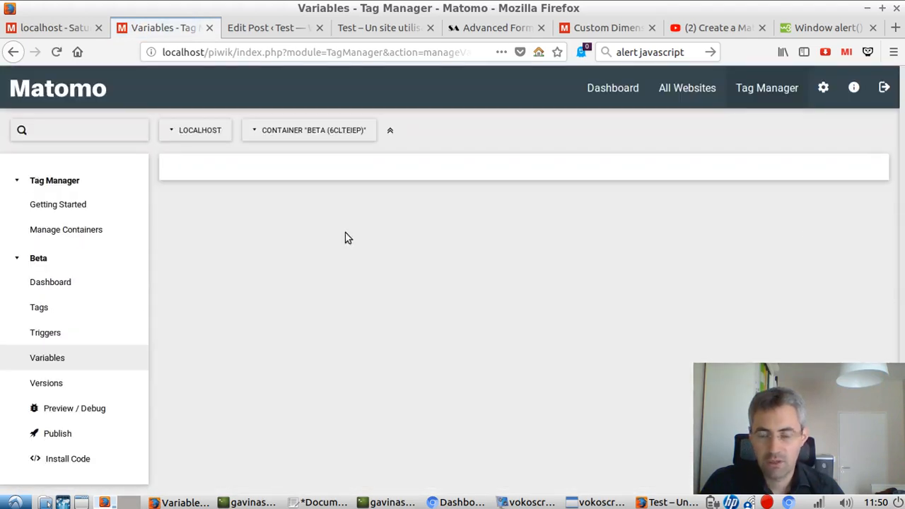
scroll(391, 260, down, 13)
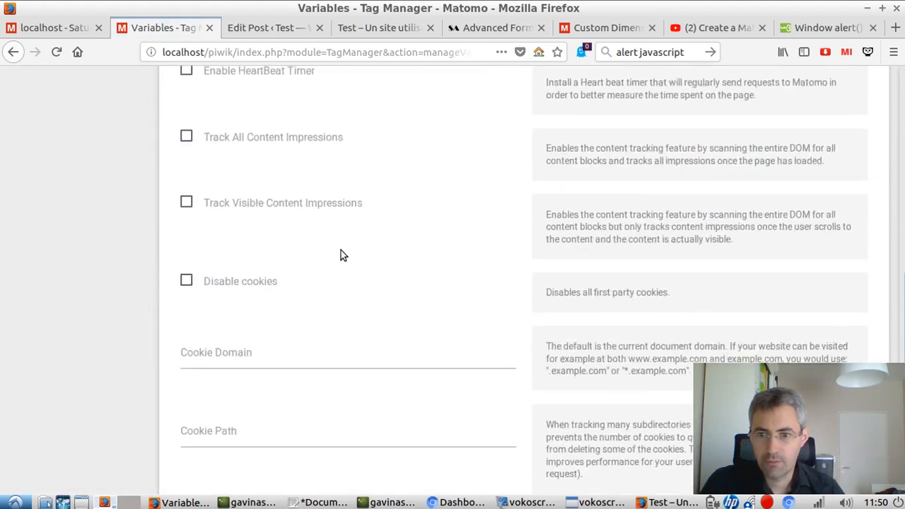
scroll(341, 255, down, 3)
click(510, 221)
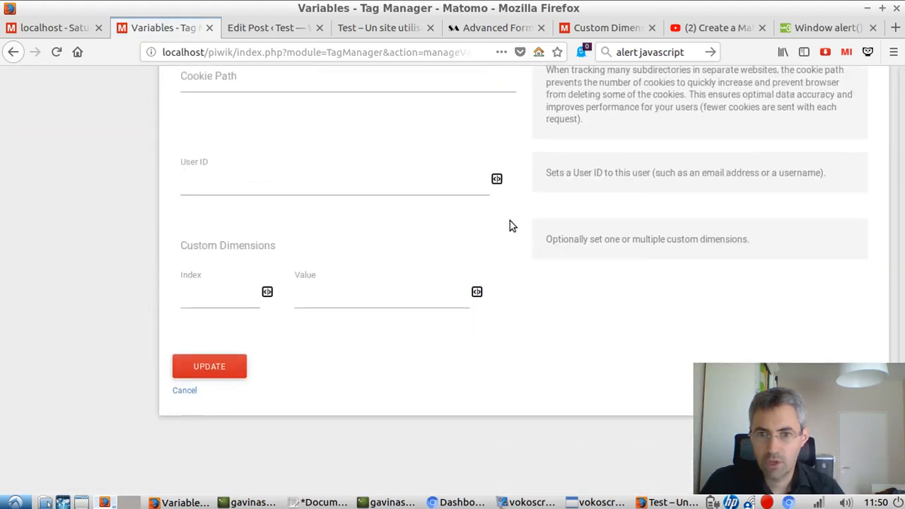
scroll(337, 313, up, 14)
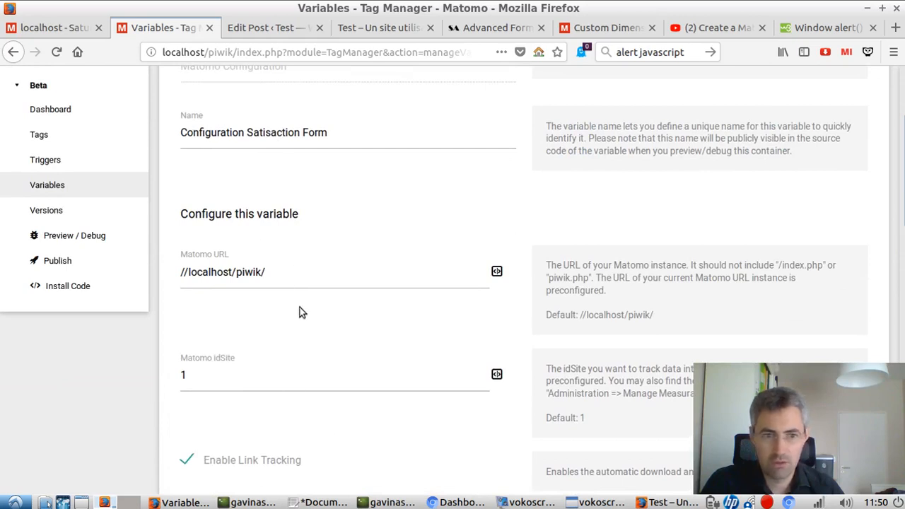
scroll(296, 309, down, 14)
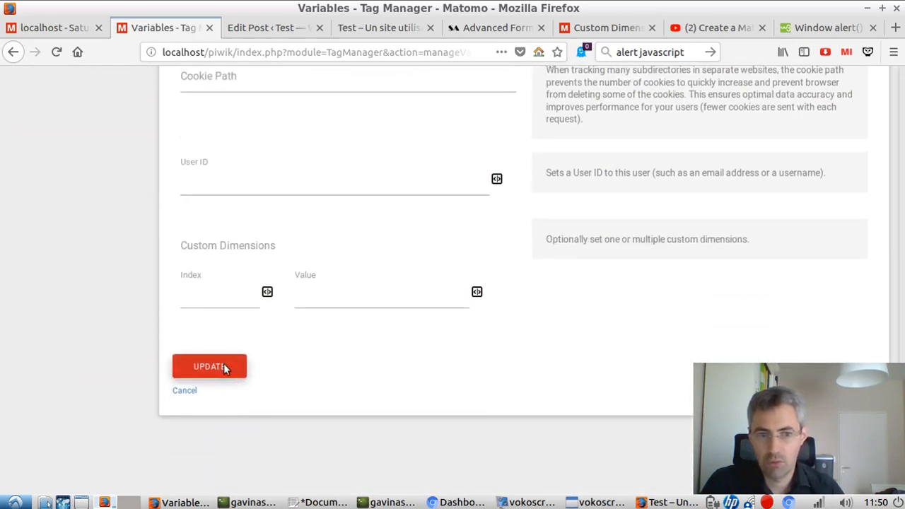
click(225, 367)
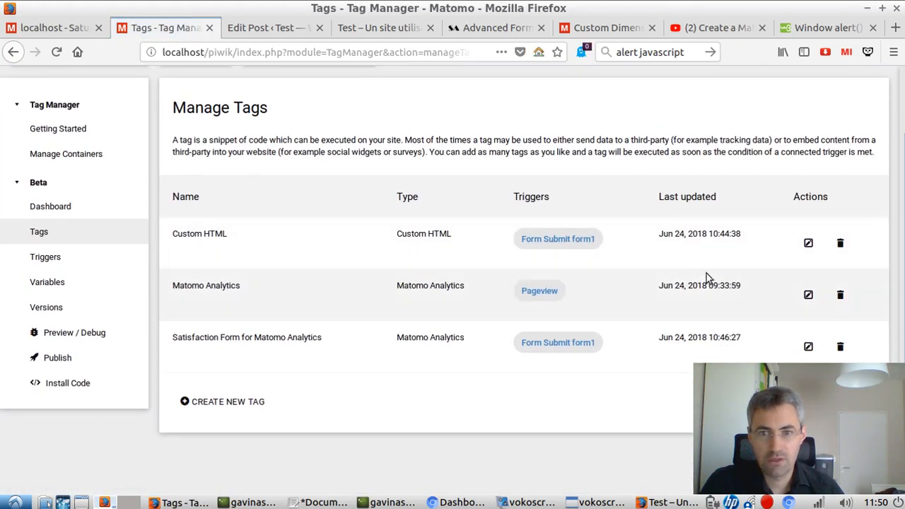
Step: Delete the Custom HTML tag from the Beta container
click(841, 243)
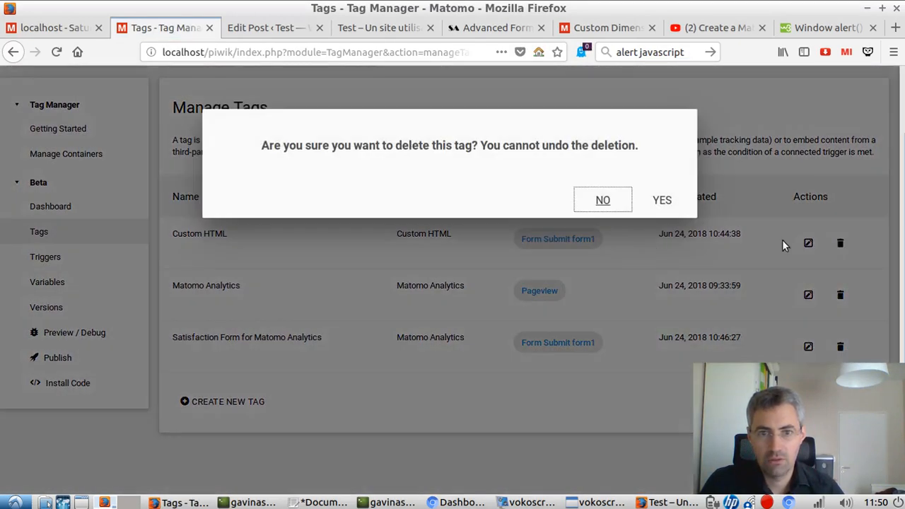
click(673, 203)
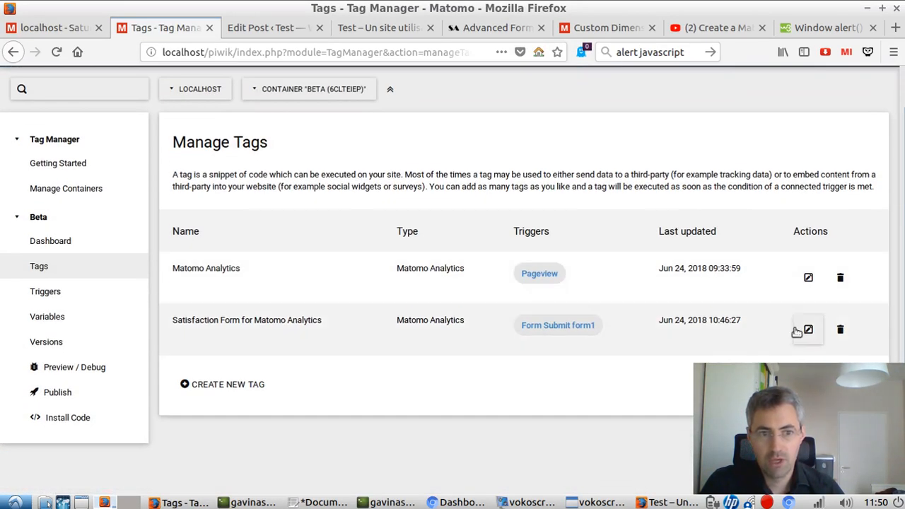
Step: Open the Satisfaction Form for Matomo Analytics tag and review its tracking type, event category, action and name, and its trigger
click(808, 328)
scroll(426, 358, down, 10)
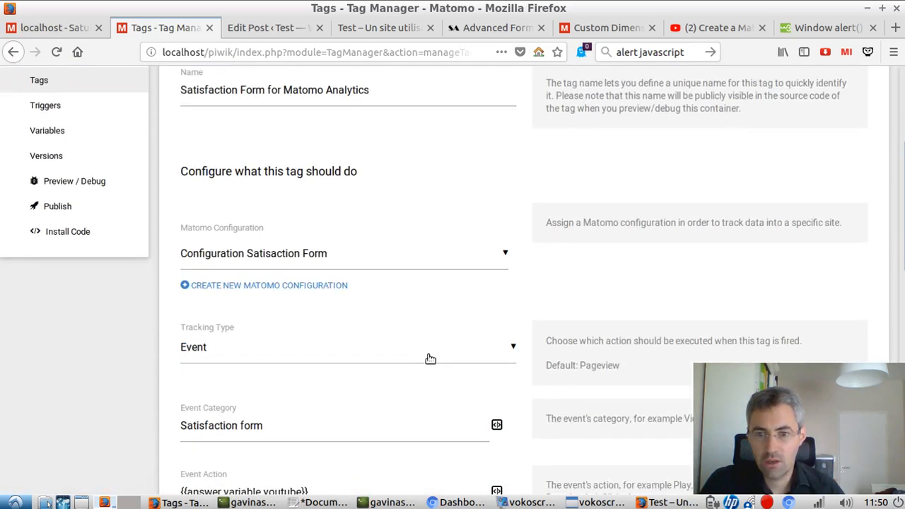
scroll(247, 168, up, 2)
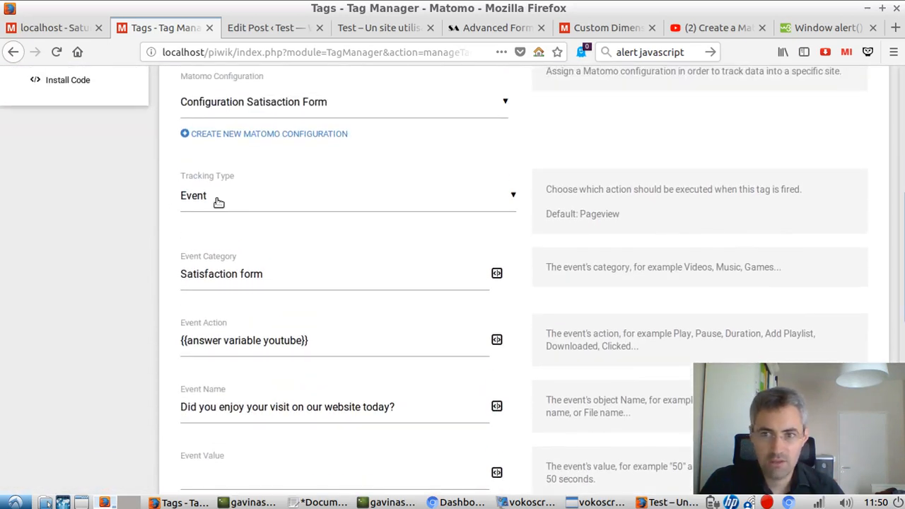
drag(264, 273, 168, 267)
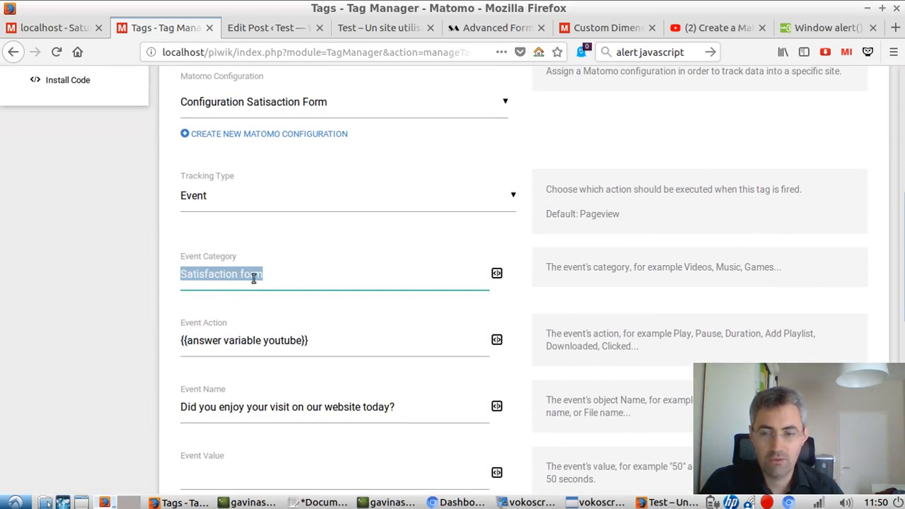
click(181, 341)
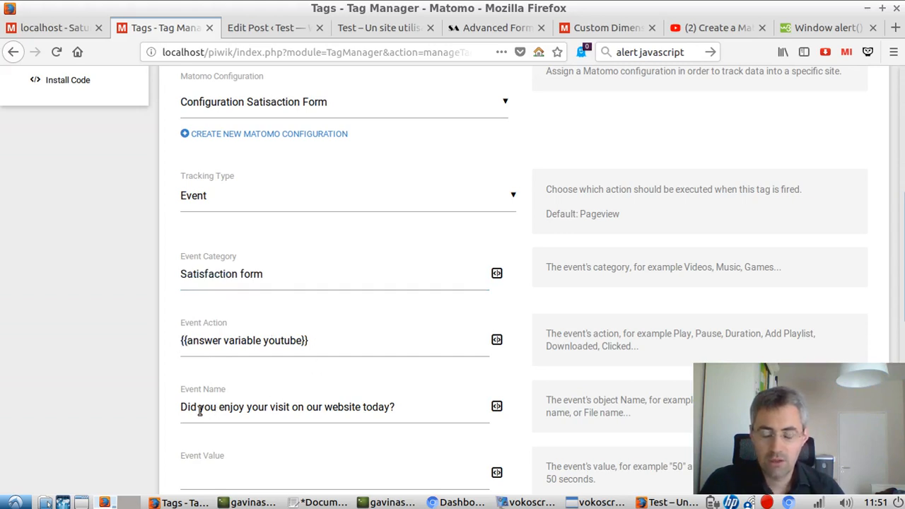
drag(182, 407, 396, 408)
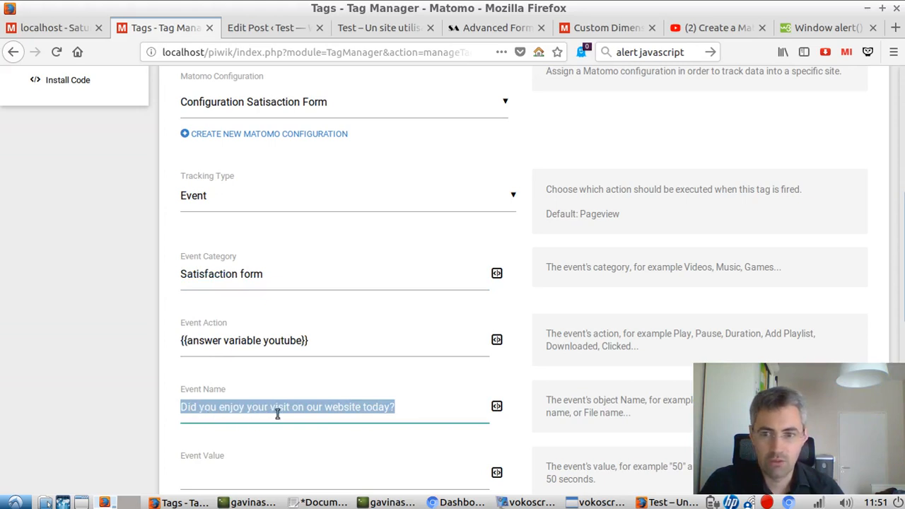
scroll(383, 375, down, 3)
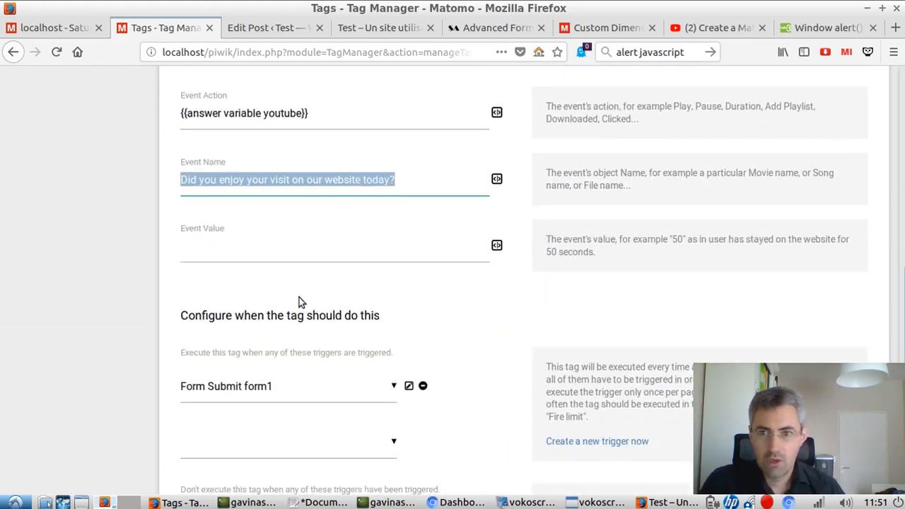
scroll(307, 276, down, 3)
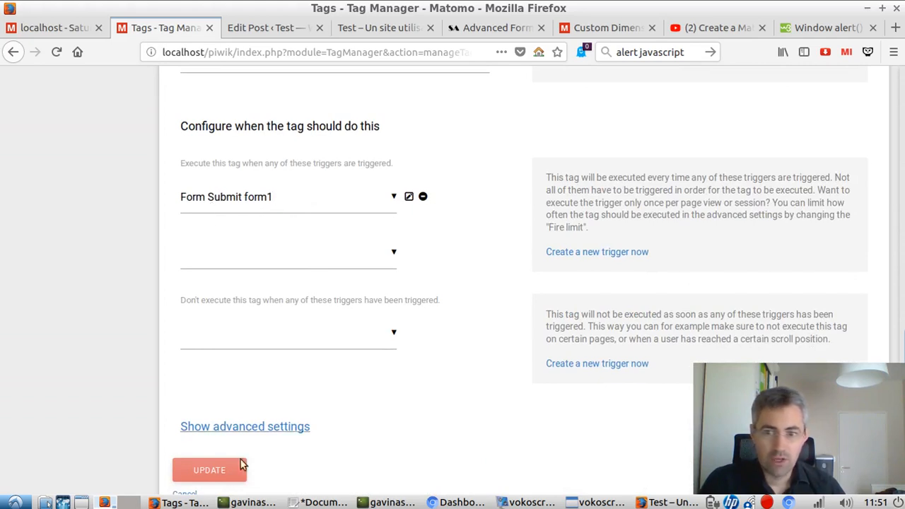
scroll(233, 435, up, 10)
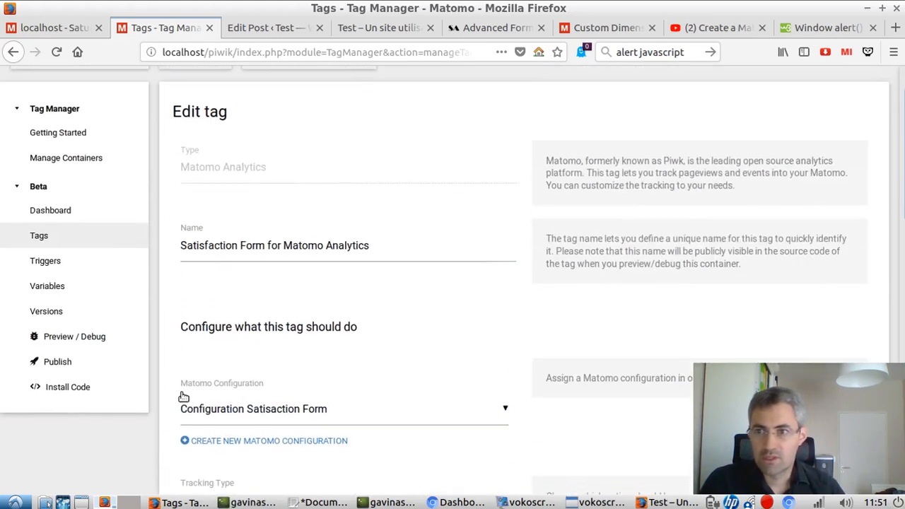
Step: Open the Form Submit form1 trigger in the Beta container and review its Form ID condition
click(71, 267)
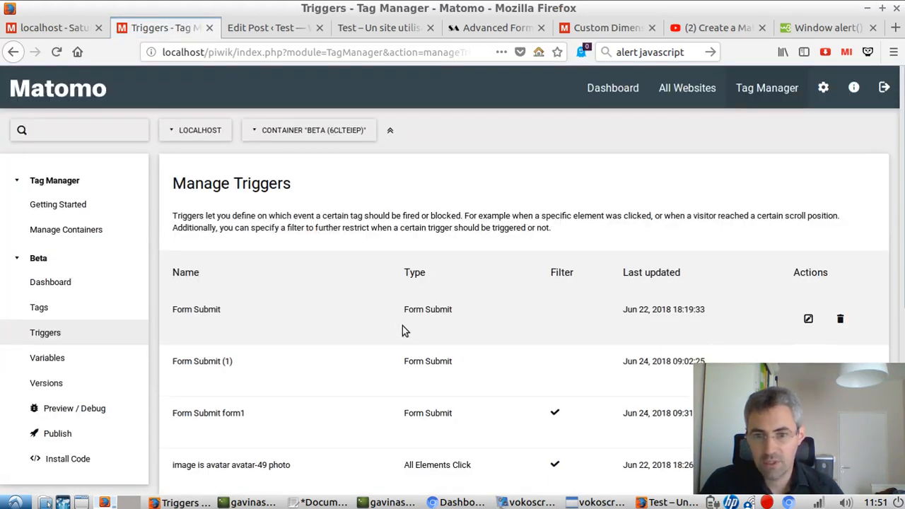
scroll(424, 295, down, 3)
scroll(295, 319, down, 2)
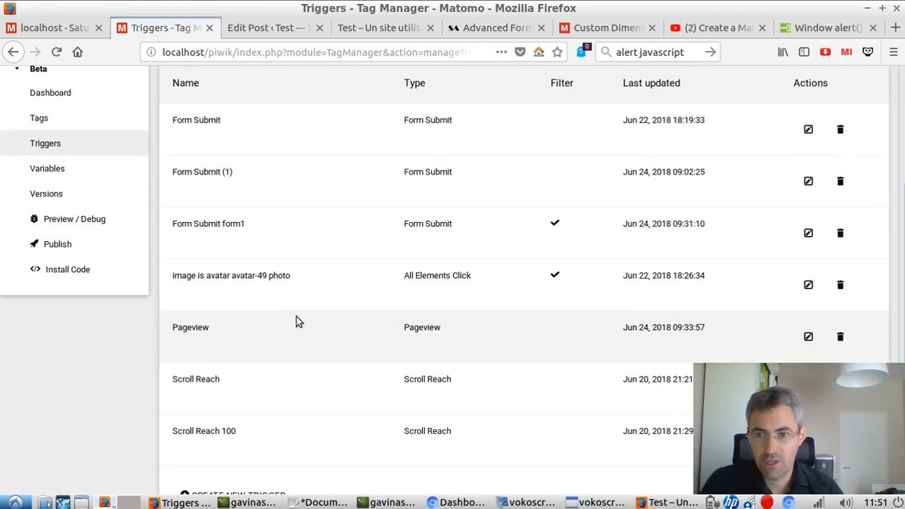
scroll(301, 325, up, 5)
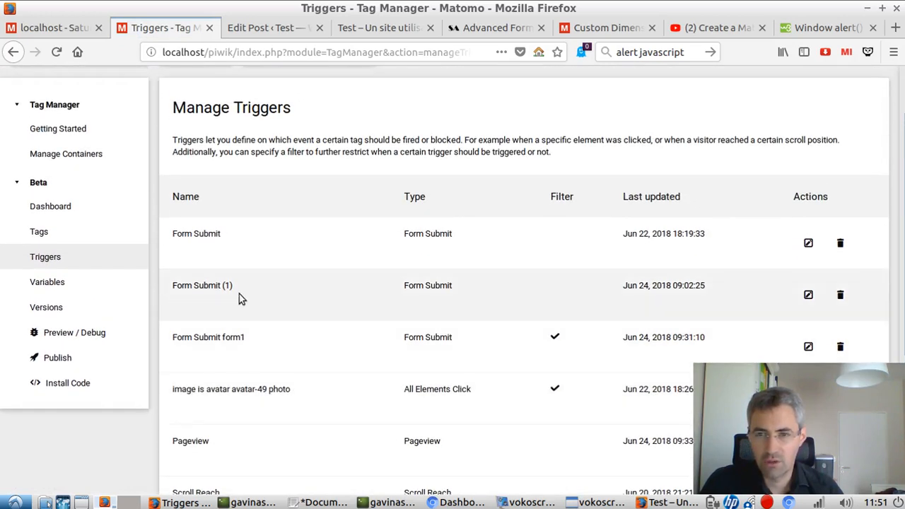
scroll(314, 316, down, 2)
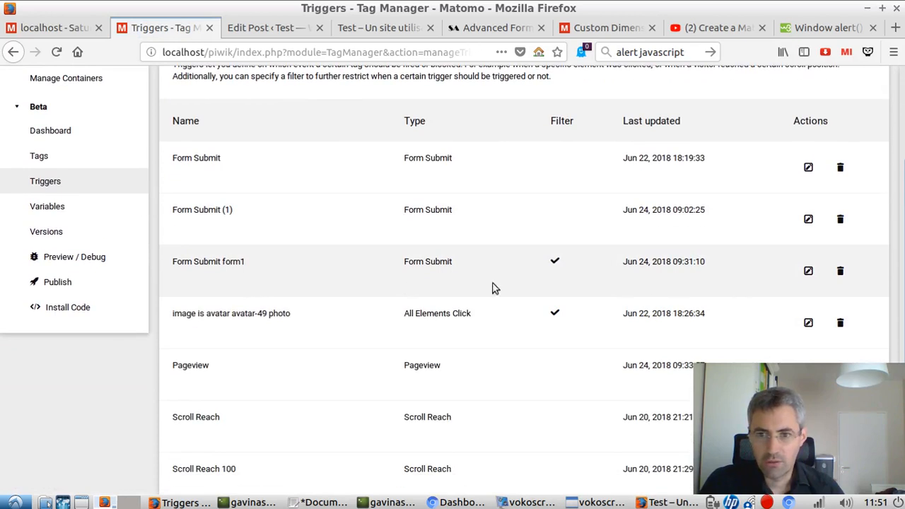
click(797, 277)
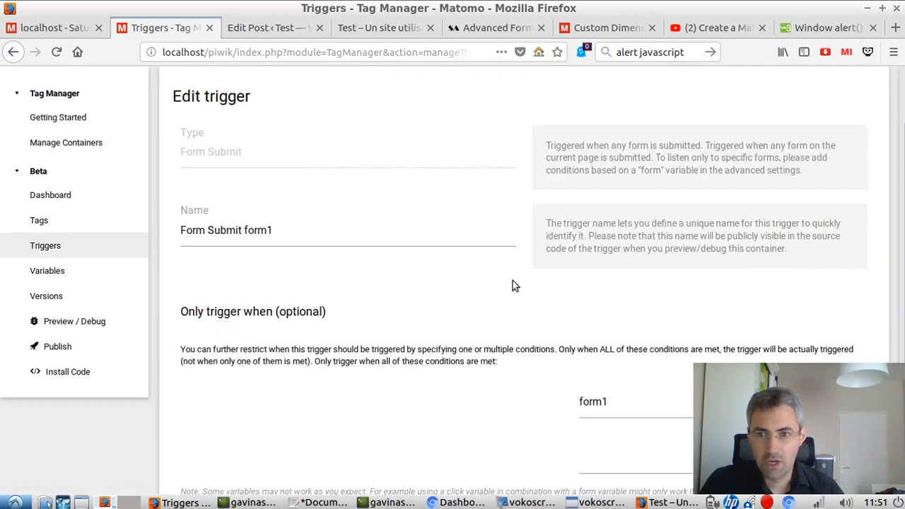
scroll(446, 283, down, 4)
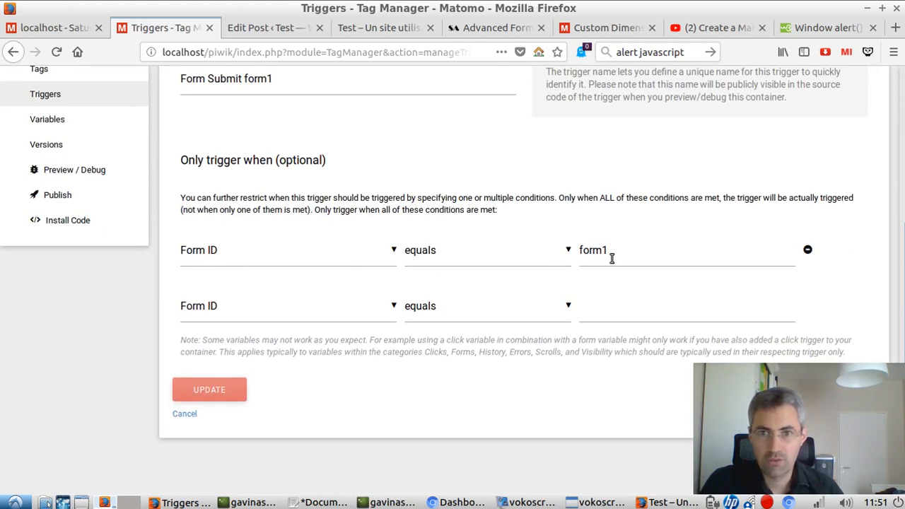
Step: Compare the form's id attribute in the Satisfaction box post's HTML with the trigger's Form ID condition
click(269, 28)
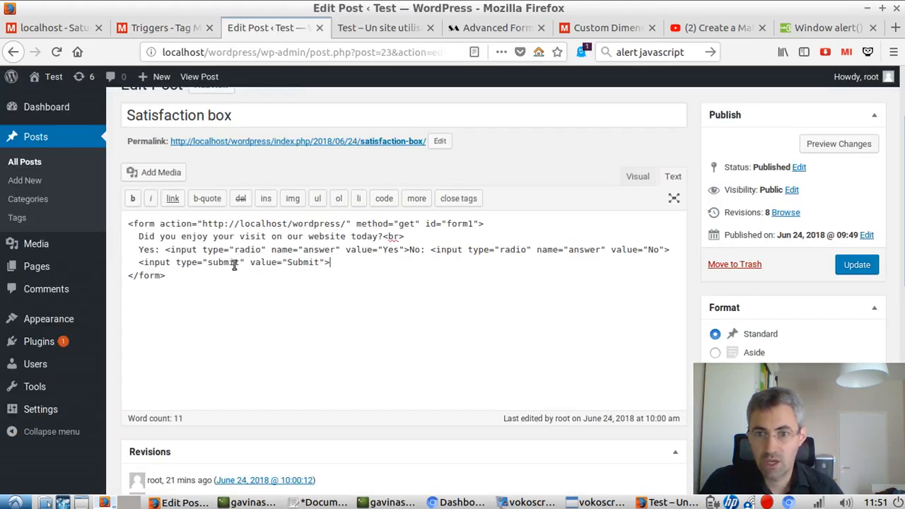
drag(447, 223, 477, 222)
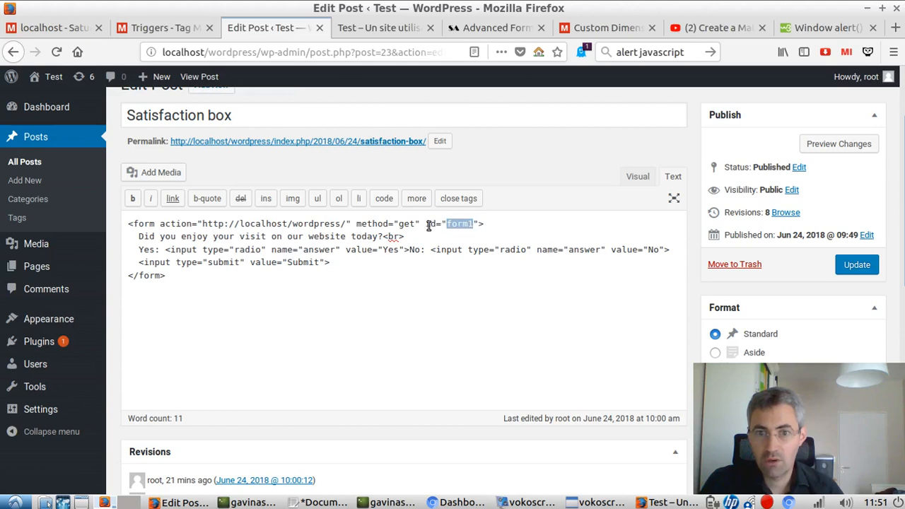
click(139, 30)
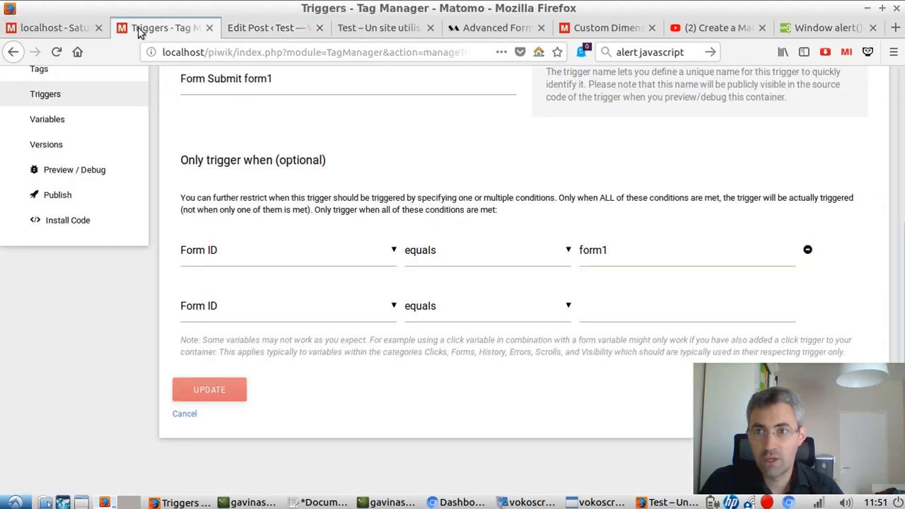
Step: Open the answer variable youtube variable and compare its JavaScript function and radioName value with the article's {{checked button}} code
scroll(117, 242, up, 3)
click(47, 233)
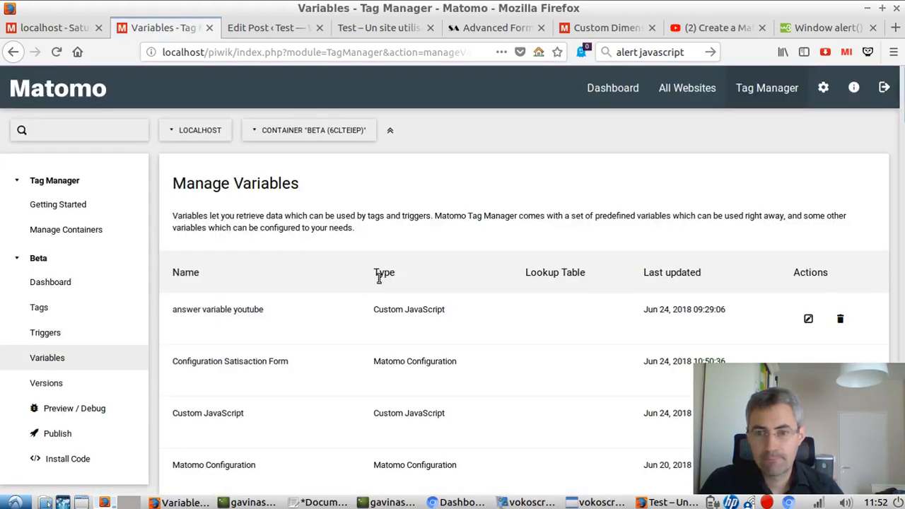
click(809, 320)
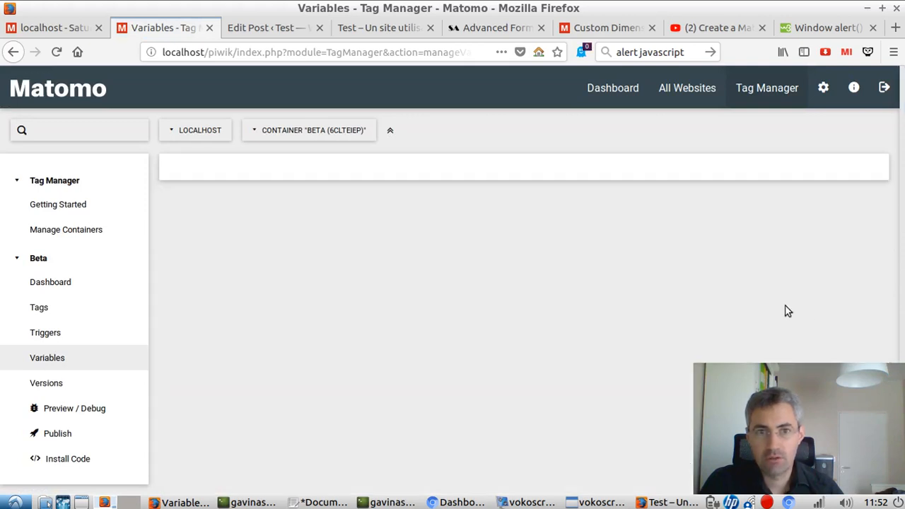
click(473, 31)
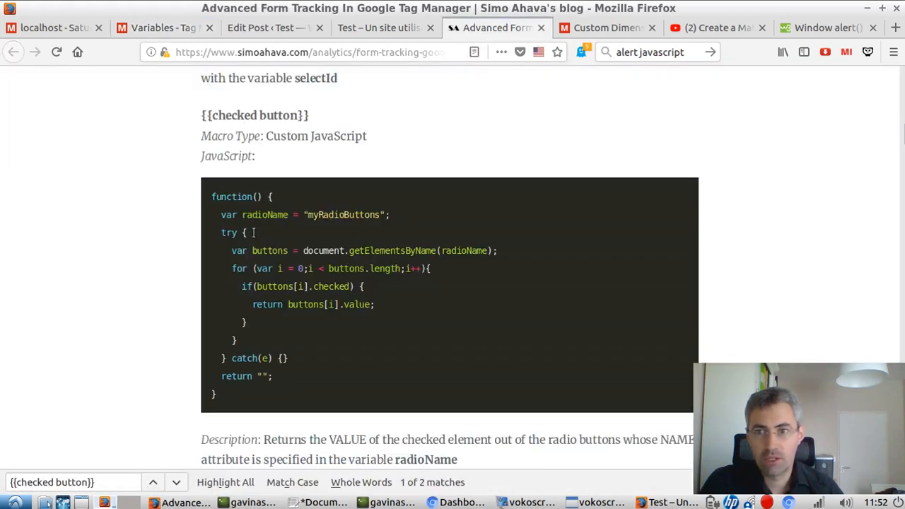
click(147, 28)
scroll(330, 196, down, 5)
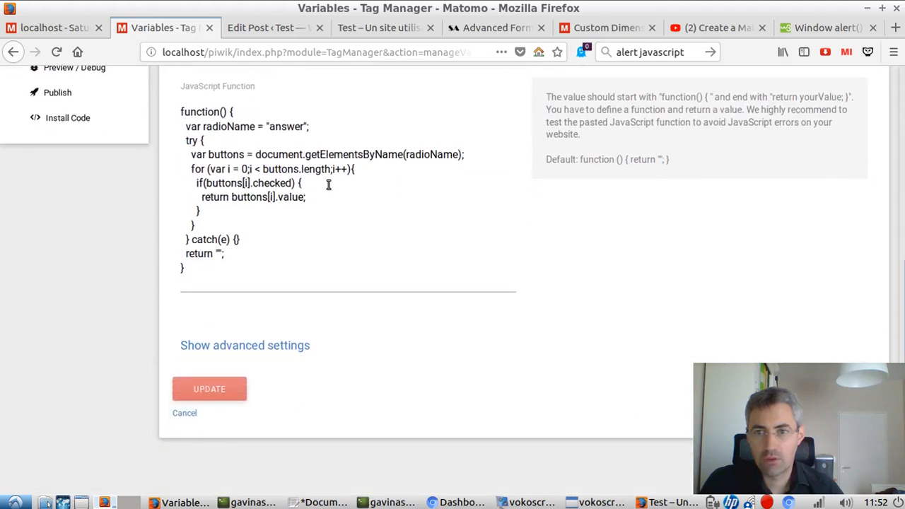
drag(181, 107, 257, 259)
click(233, 147)
drag(270, 126, 302, 125)
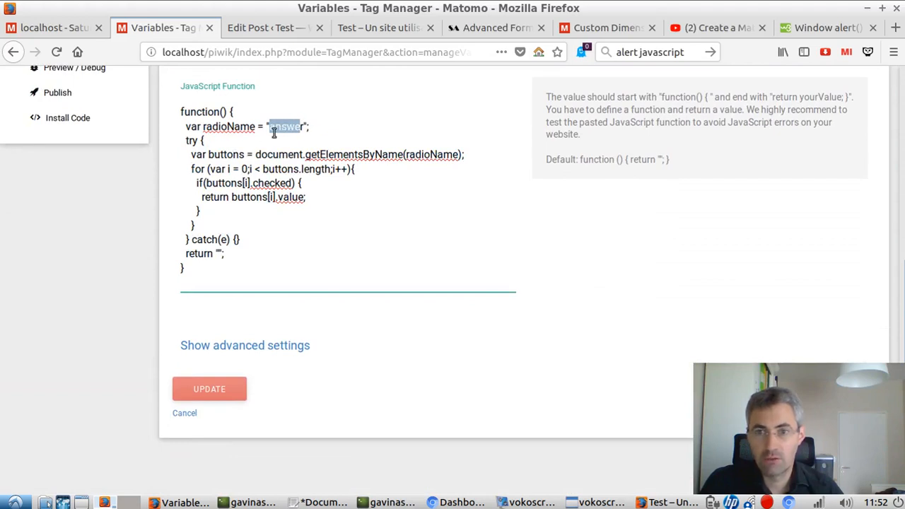
Step: Check the radio buttons' name attribute in the Satisfaction box post's HTML against the variable's radioName value
click(271, 28)
click(347, 265)
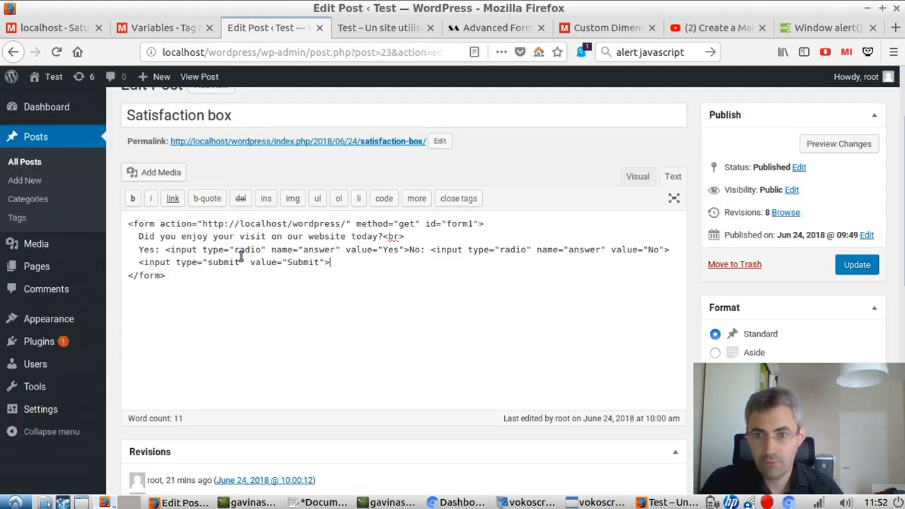
drag(271, 249, 340, 247)
click(162, 28)
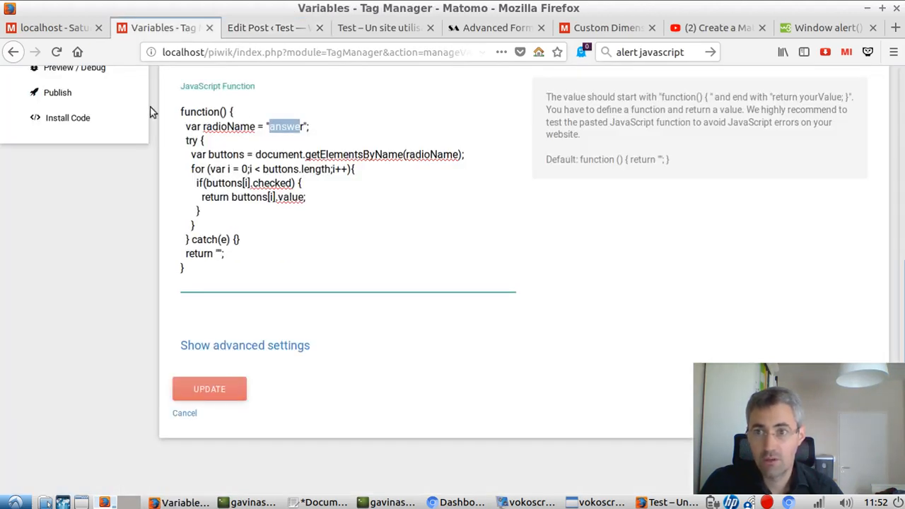
click(53, 28)
click(144, 31)
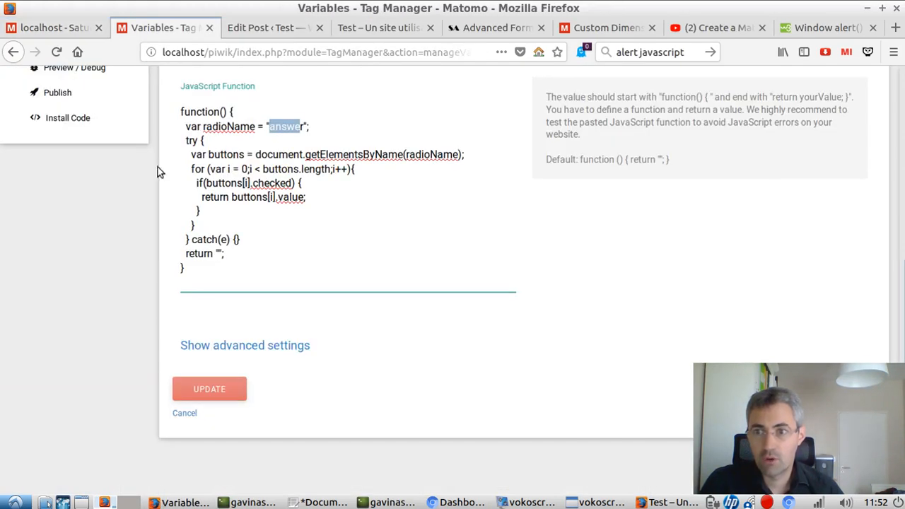
Step: Create and publish a new version of the Beta container named "demo satified"
scroll(133, 278, up, 5)
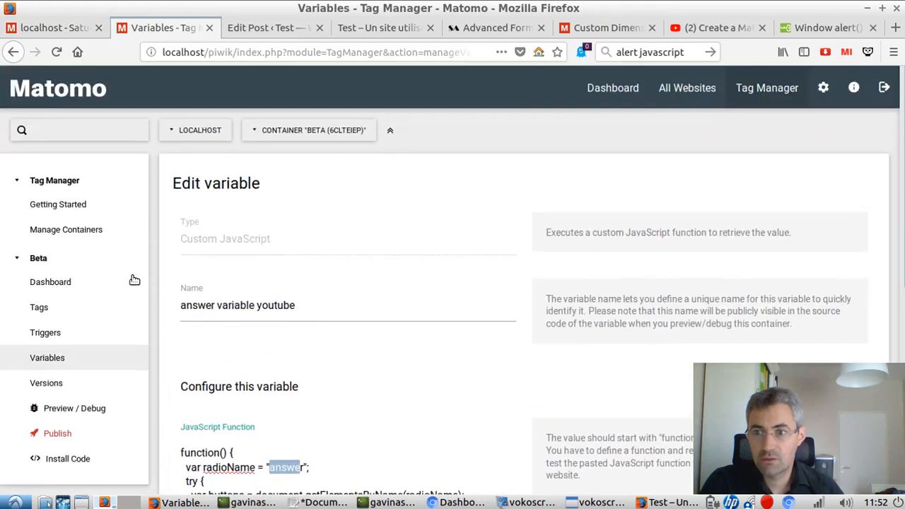
click(59, 433)
click(178, 192)
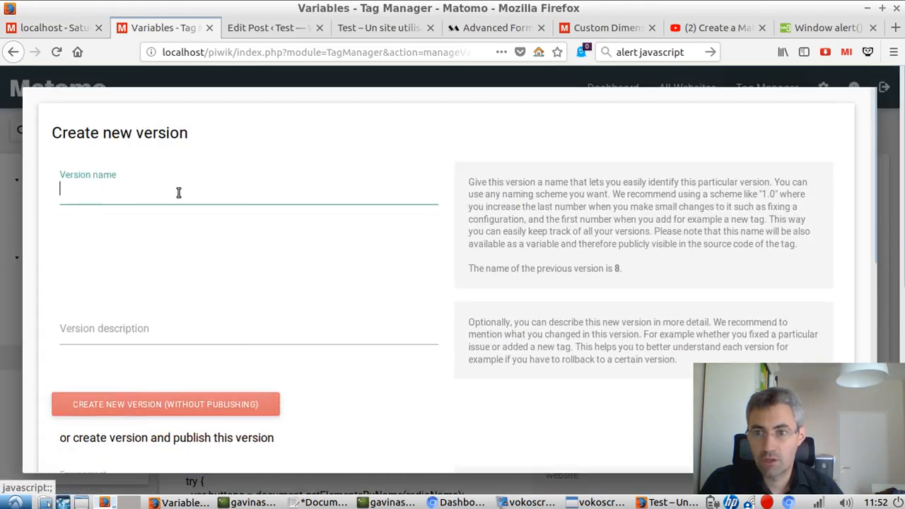
text(demo satif)
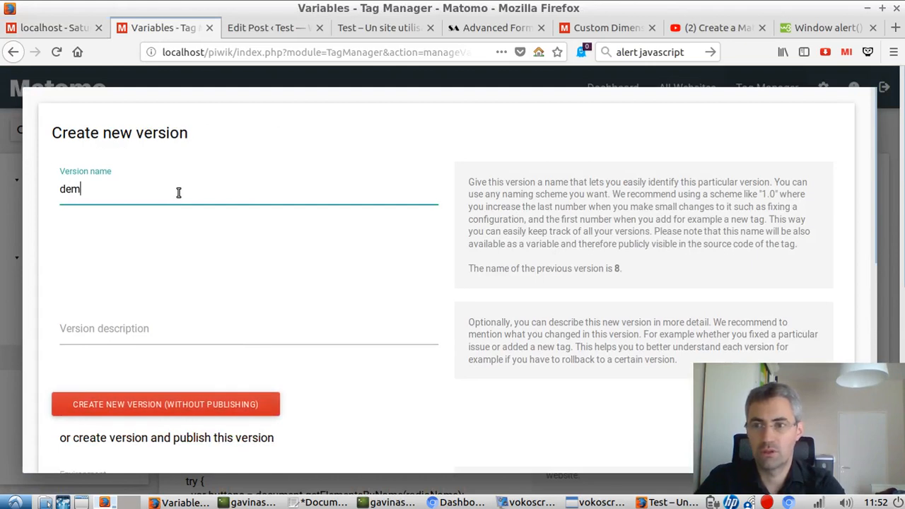
text(ied)
scroll(256, 203, down, 5)
click(202, 296)
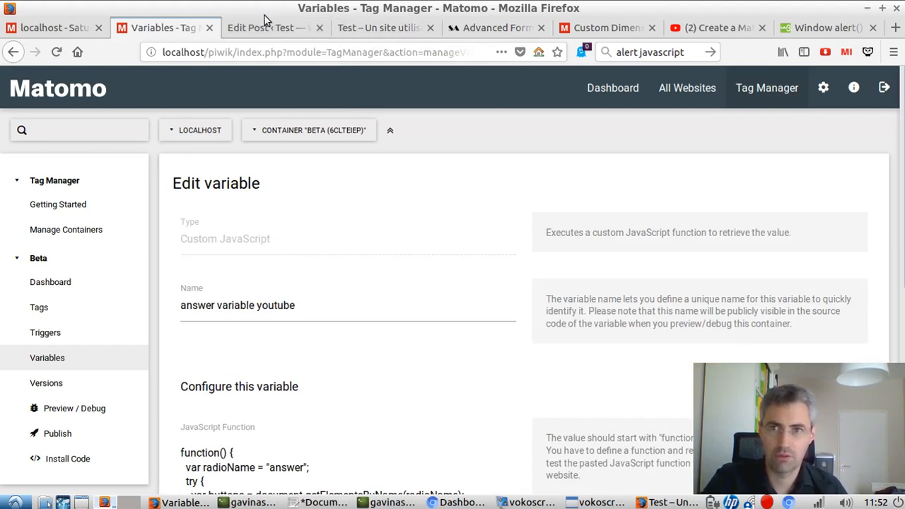
Step: Reload the WordPress test site's home page at localhost/wordpress/ and locate the Satisfaction box form
click(340, 27)
click(266, 57)
key(Return)
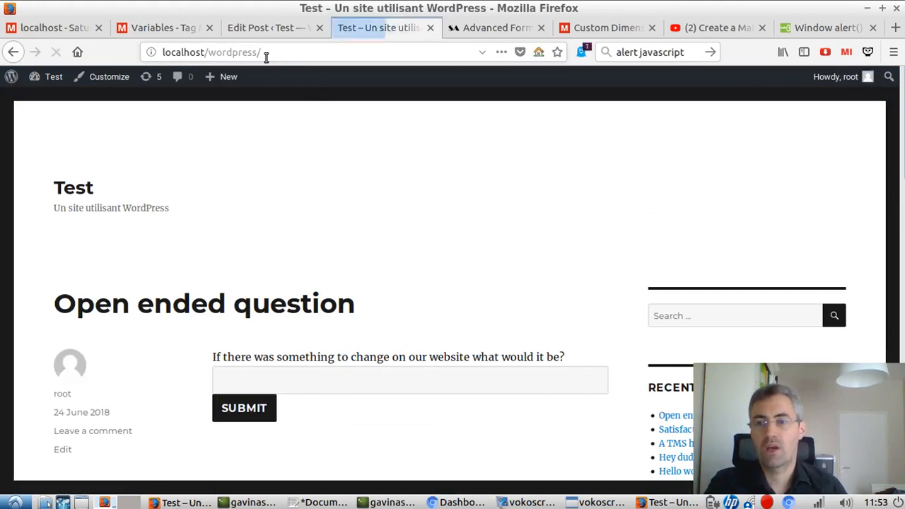
scroll(378, 192, down, 5)
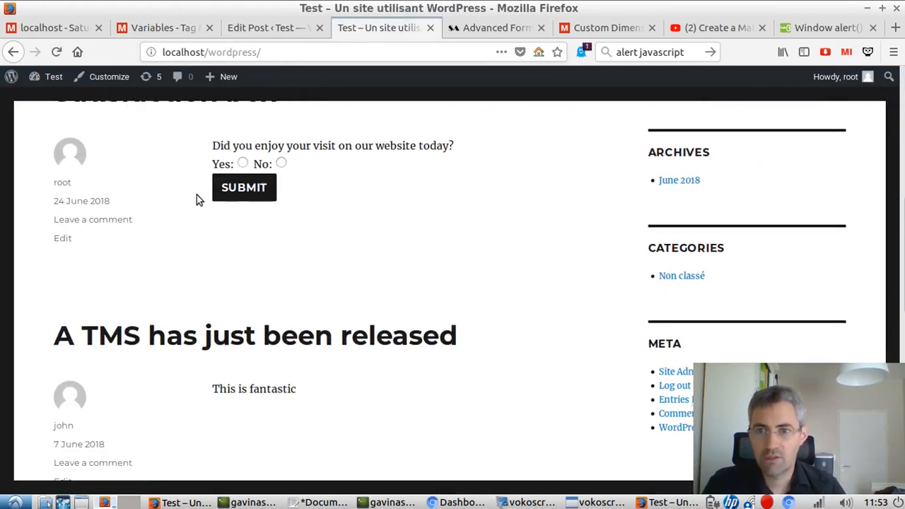
scroll(196, 200, up, 3)
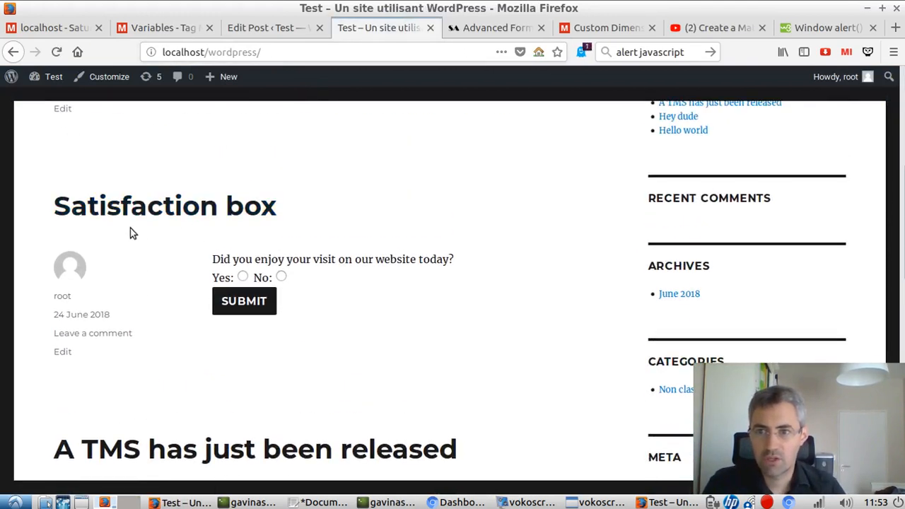
Step: Open Matomo's Visitor Log for 2018-06-24 and review the actions recorded for the latest visits
click(53, 28)
click(82, 236)
click(71, 260)
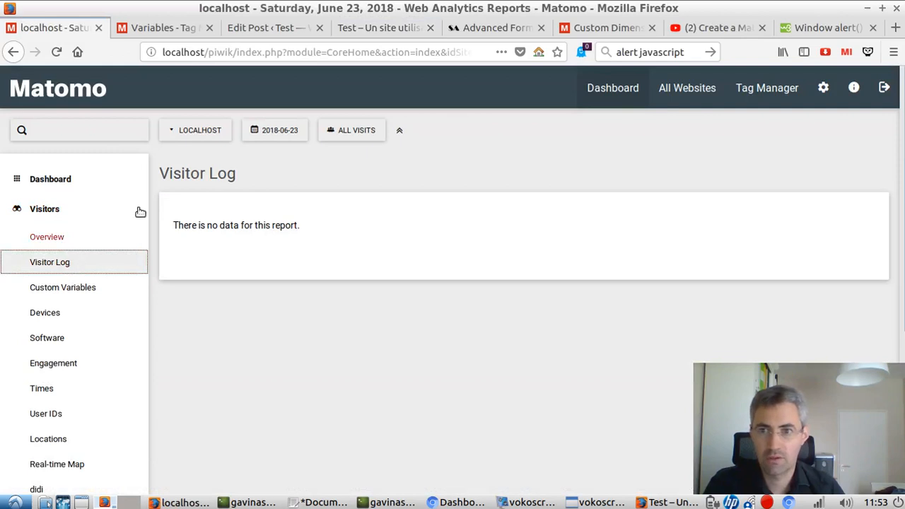
click(268, 135)
click(350, 232)
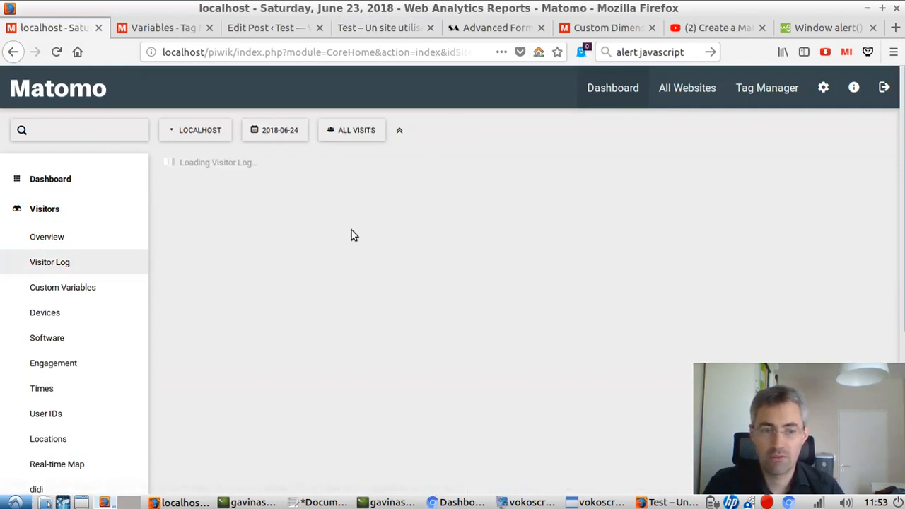
scroll(480, 200, down, 3)
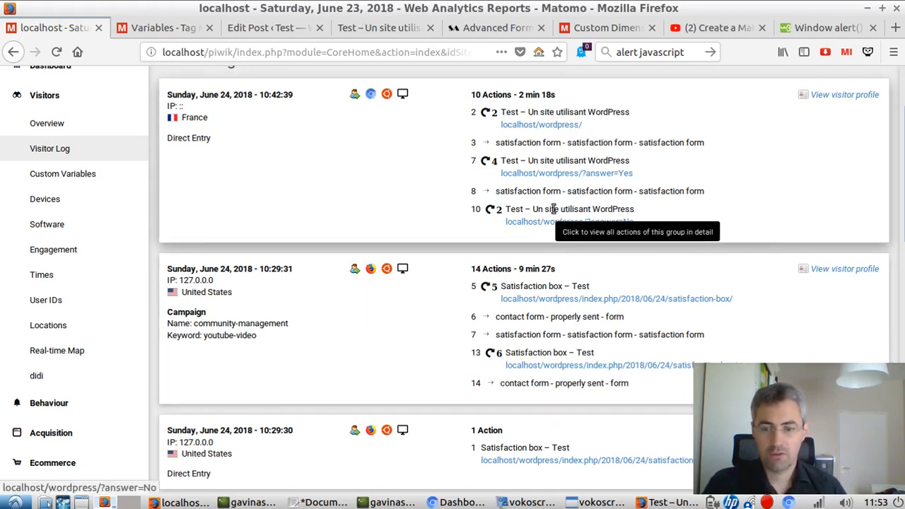
Step: Reload the Visitor Log for 2018-06-24 and check the latest visits for new satisfaction form events
click(56, 53)
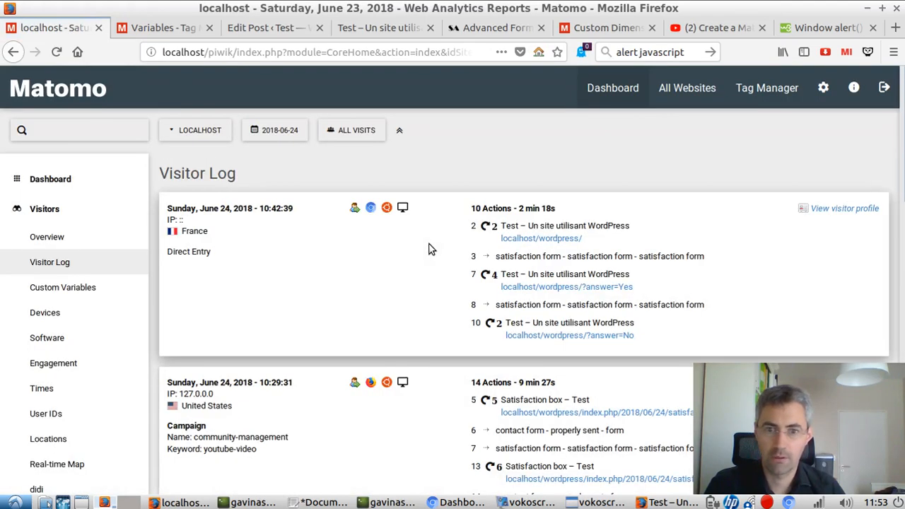
scroll(430, 249, down, 3)
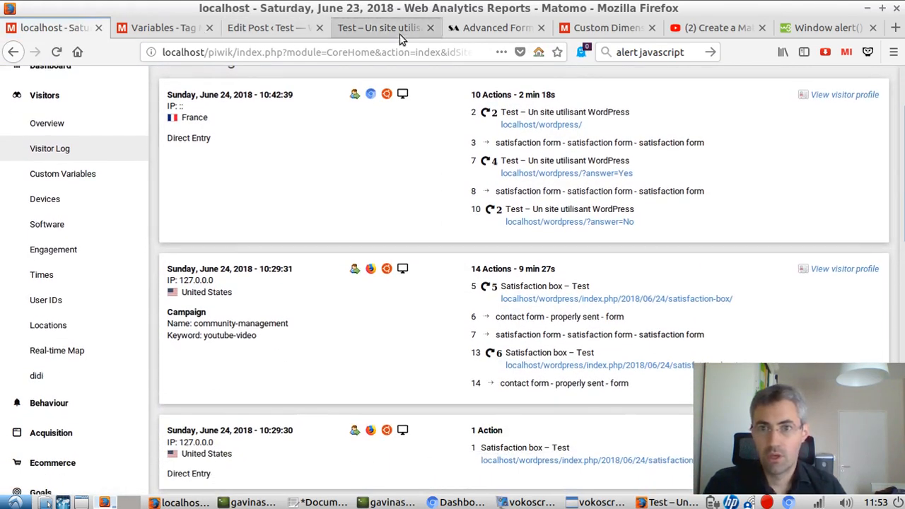
Step: Submit the Satisfaction box form on the WordPress test site twice with the answer No
click(401, 39)
click(281, 277)
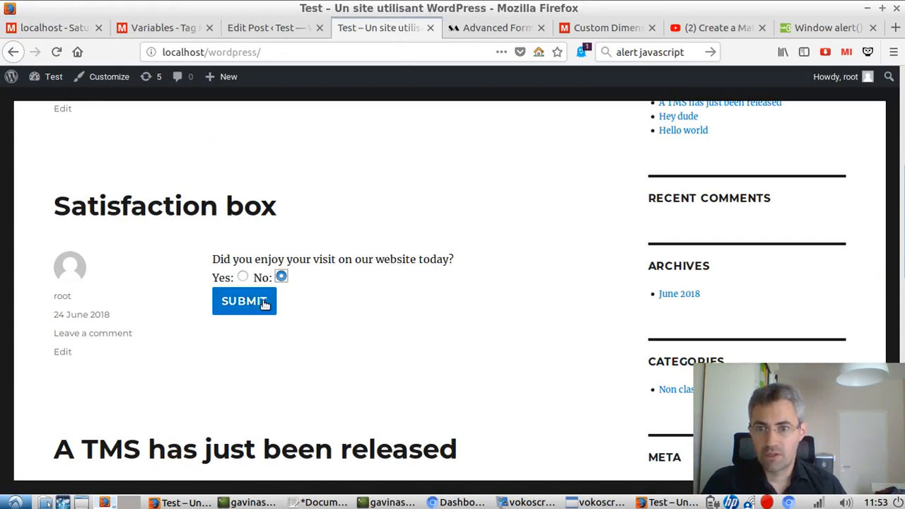
click(259, 302)
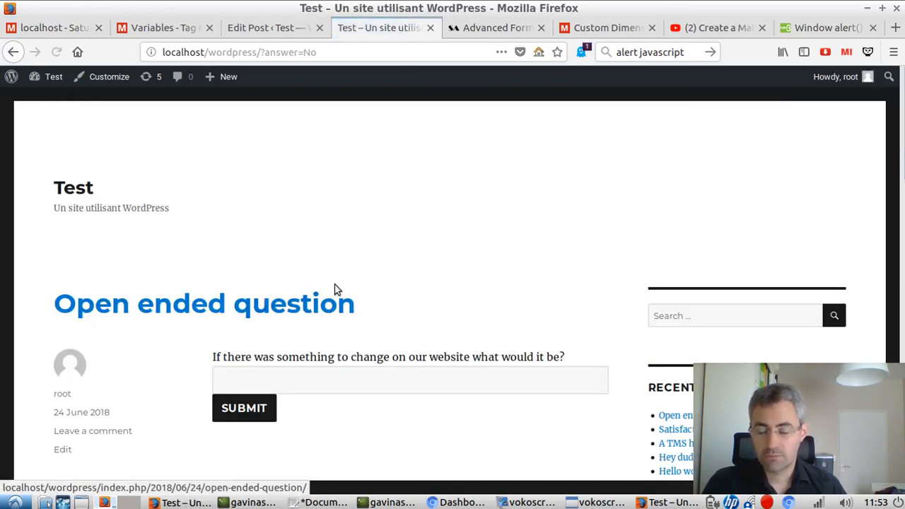
scroll(374, 283, down, 5)
scroll(375, 283, up, 4)
scroll(373, 282, down, 5)
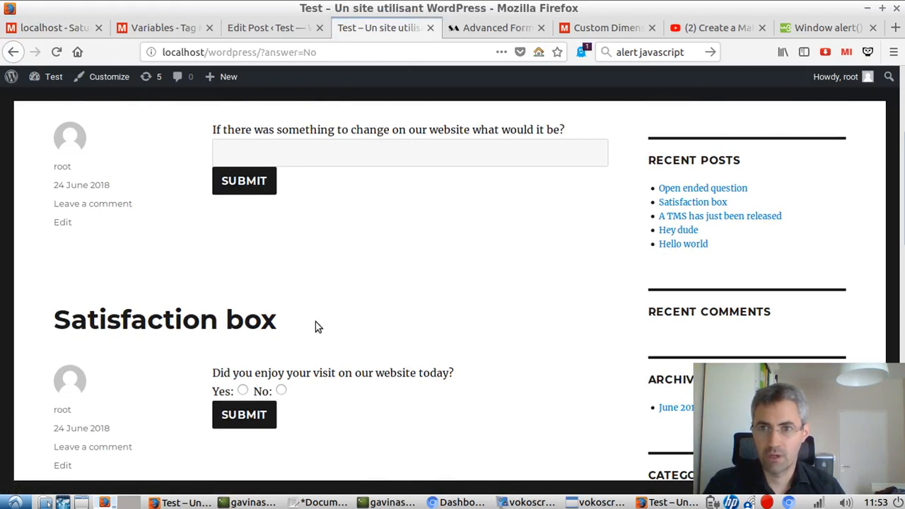
scroll(315, 323, down, 5)
scroll(280, 191, up, 1)
click(281, 239)
click(262, 263)
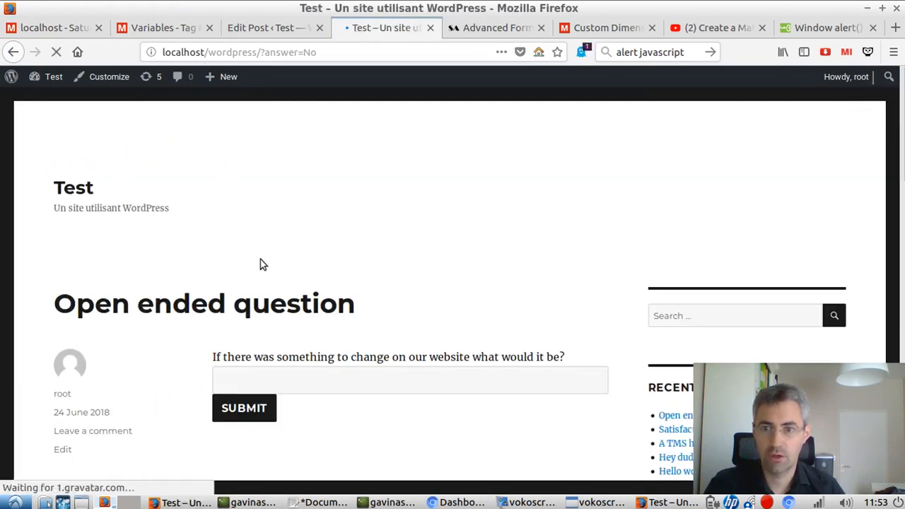
Step: Submit the Satisfaction box form on the test site with the answer Yes and return to the form
scroll(322, 246, down, 8)
scroll(315, 254, down, 1)
click(243, 277)
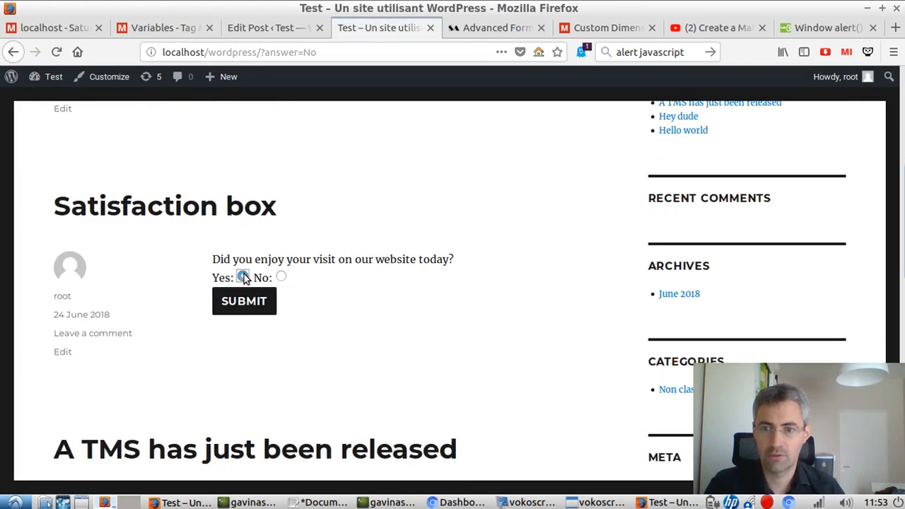
click(246, 302)
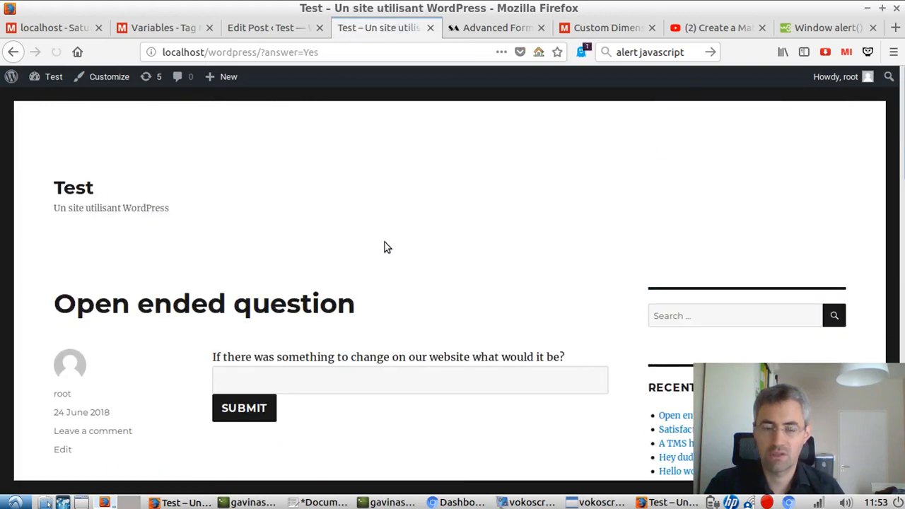
scroll(424, 255, down, 9)
scroll(354, 233, down, 1)
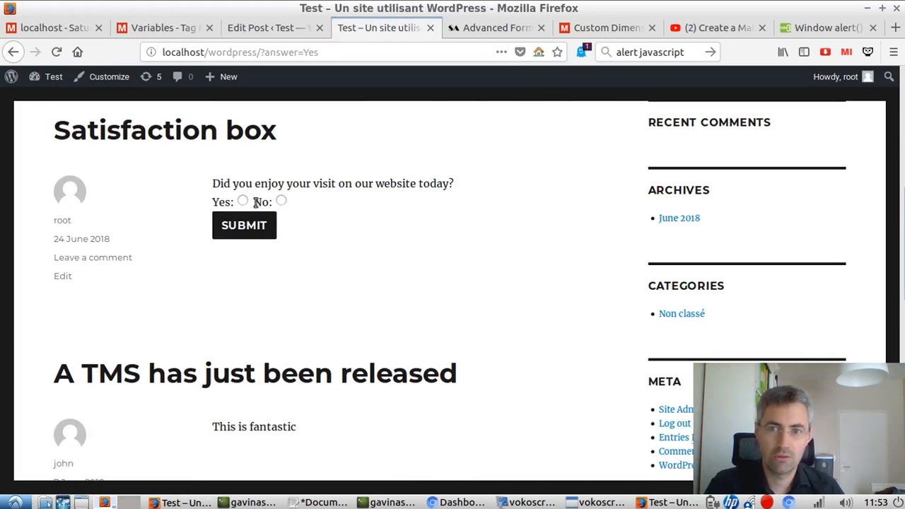
Step: Reload Matomo's Visitor Log and examine the form events recorded for the newest Firefox visit
click(32, 28)
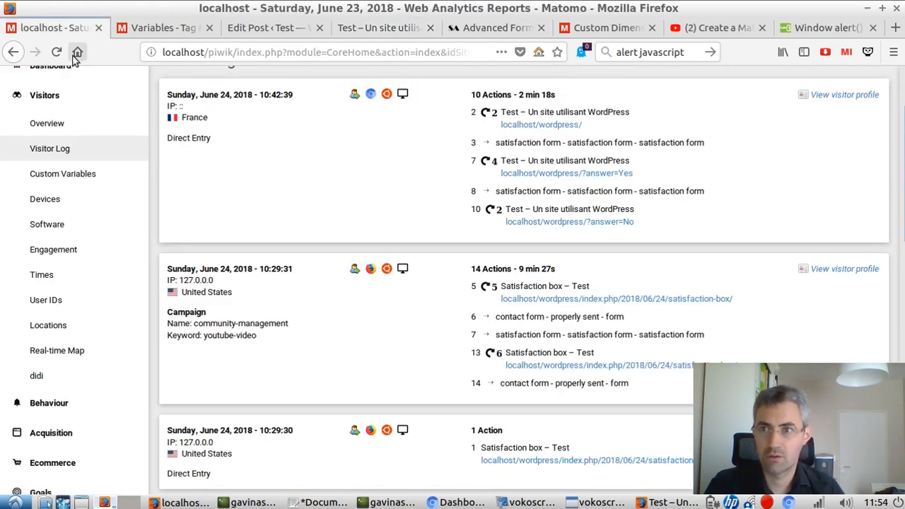
click(57, 53)
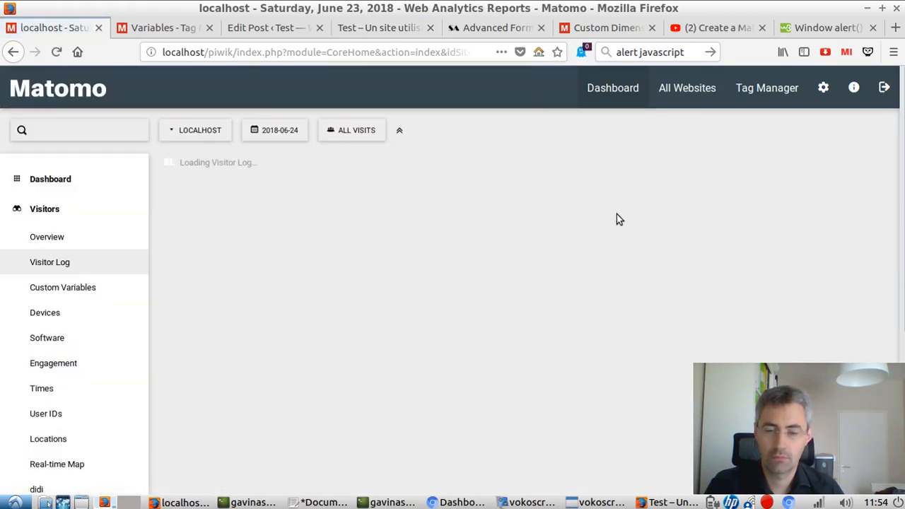
scroll(619, 220, down, 3)
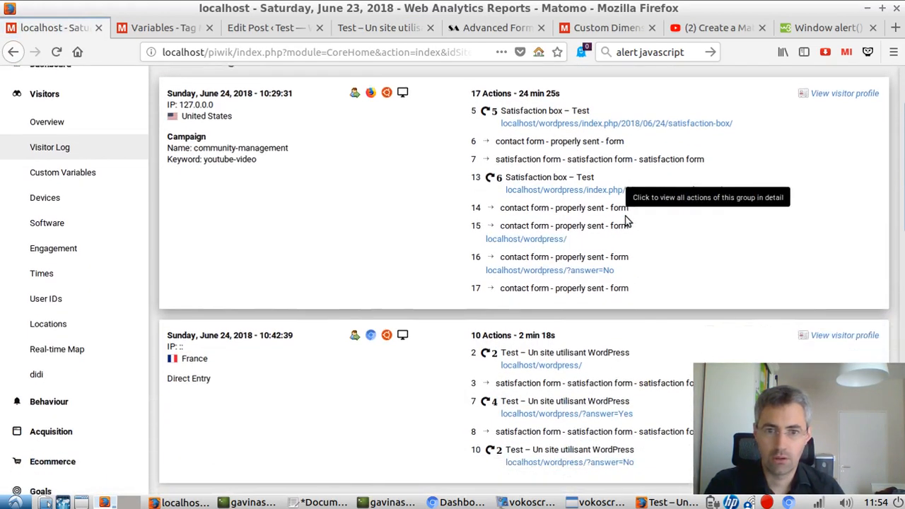
scroll(625, 221, down, 3)
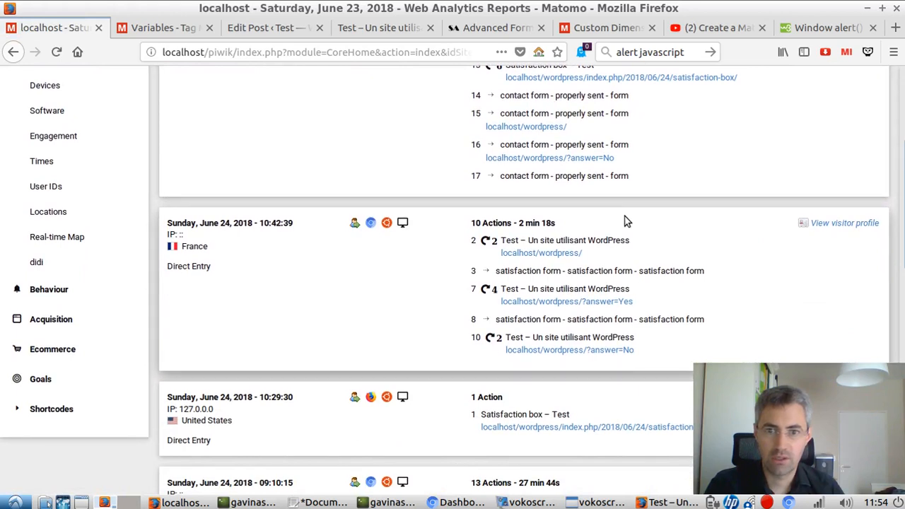
scroll(625, 222, up, 5)
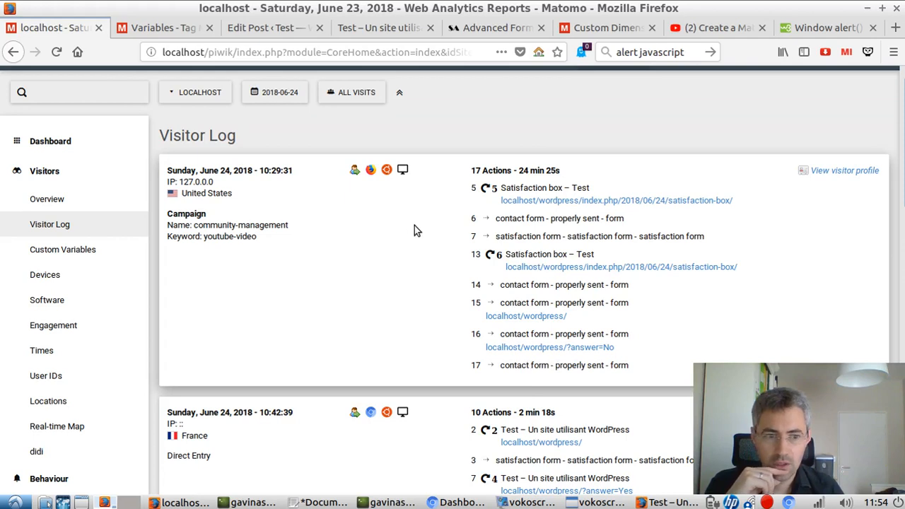
scroll(530, 344, down, 2)
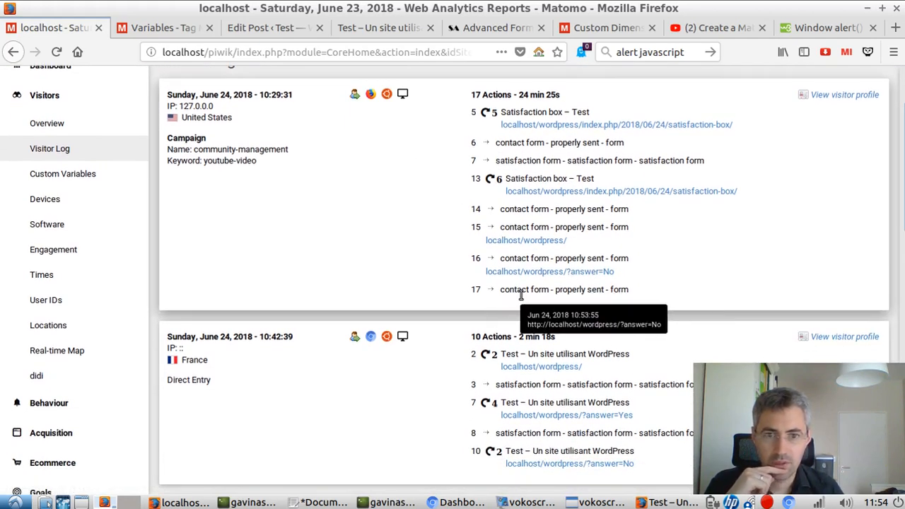
scroll(574, 297, up, 2)
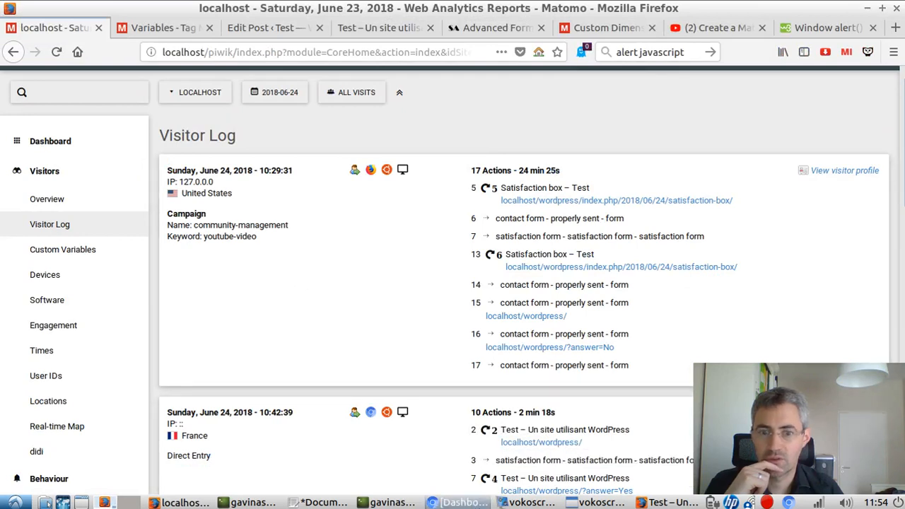
Step: Switch to Chromium and load the WordPress test site at localhost/wordpress/ without the mtmPreviewMode parameter
click(463, 502)
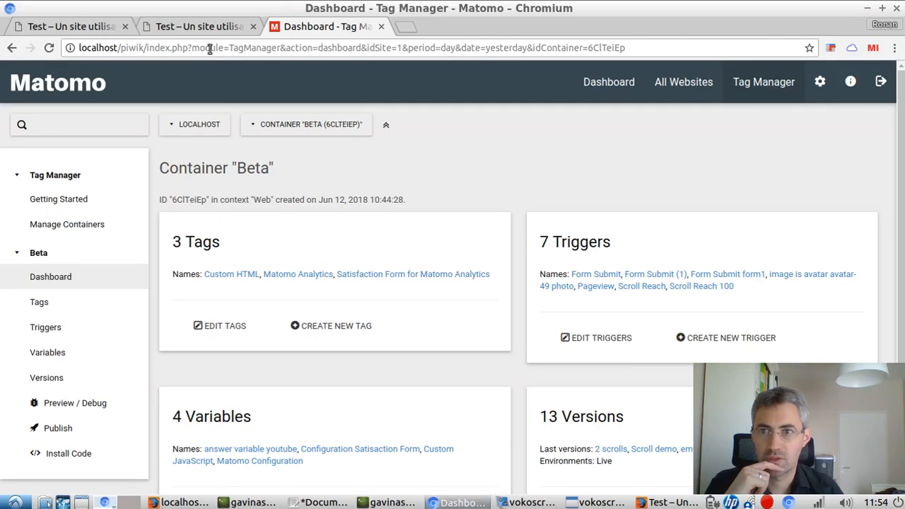
click(63, 26)
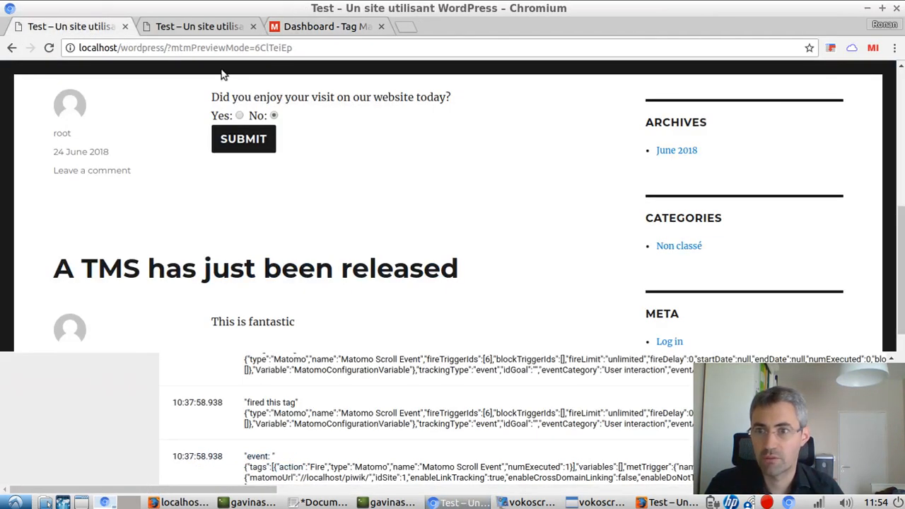
click(157, 48)
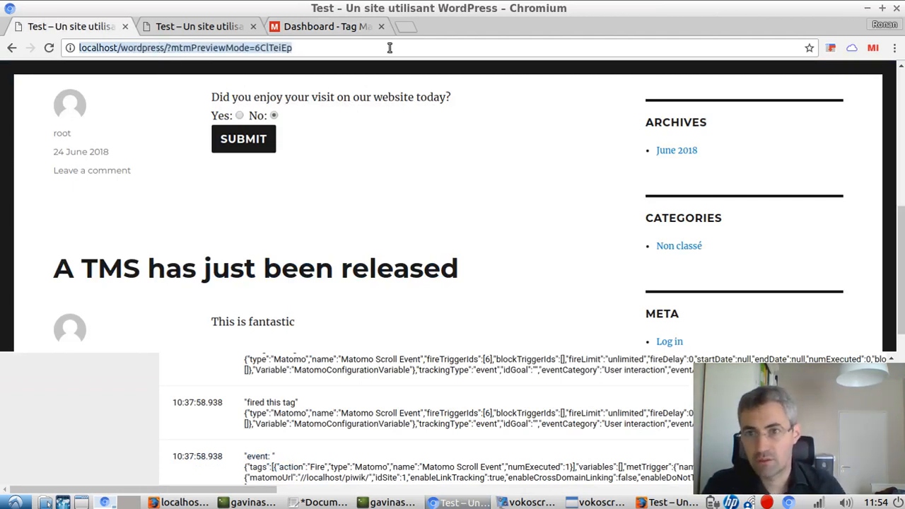
click(207, 47)
drag(167, 48, 326, 76)
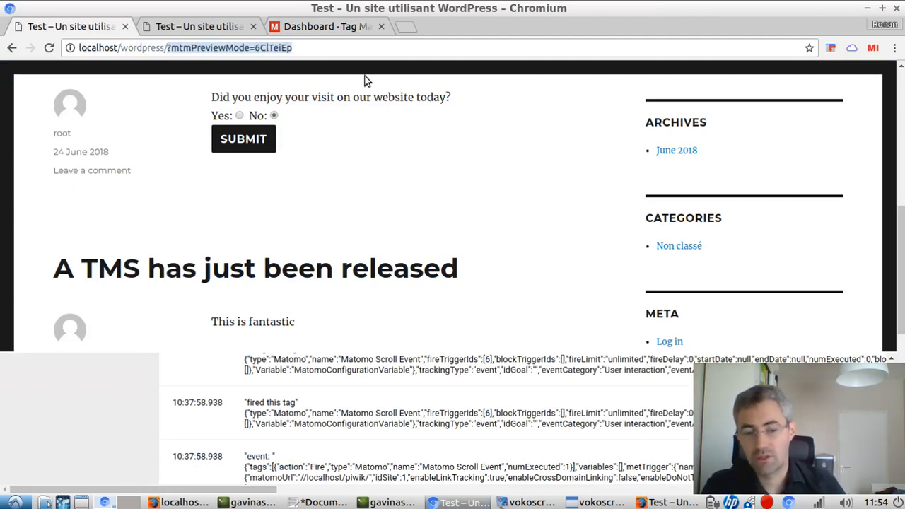
key(BackSpace)
key(Return)
Step: Submit the Satisfaction box form in Chromium with the answer No
scroll(486, 163, down, 3)
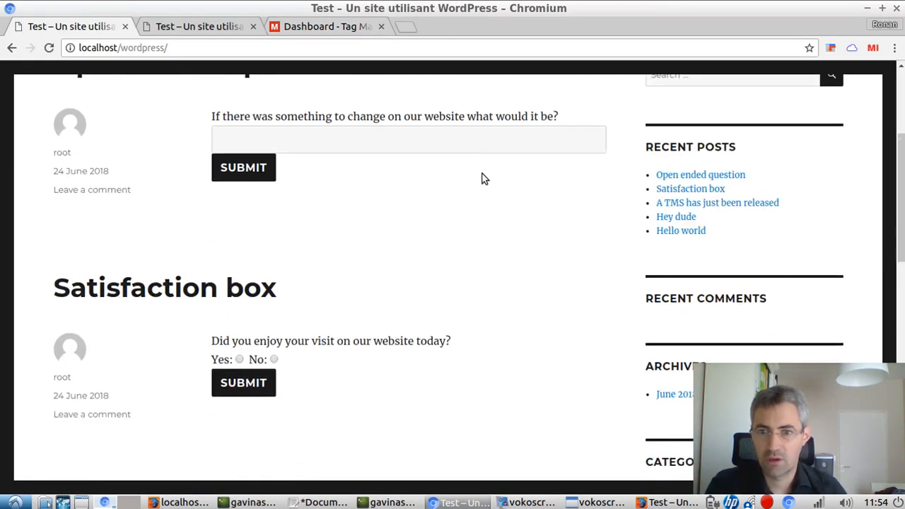
scroll(301, 225, down, 2)
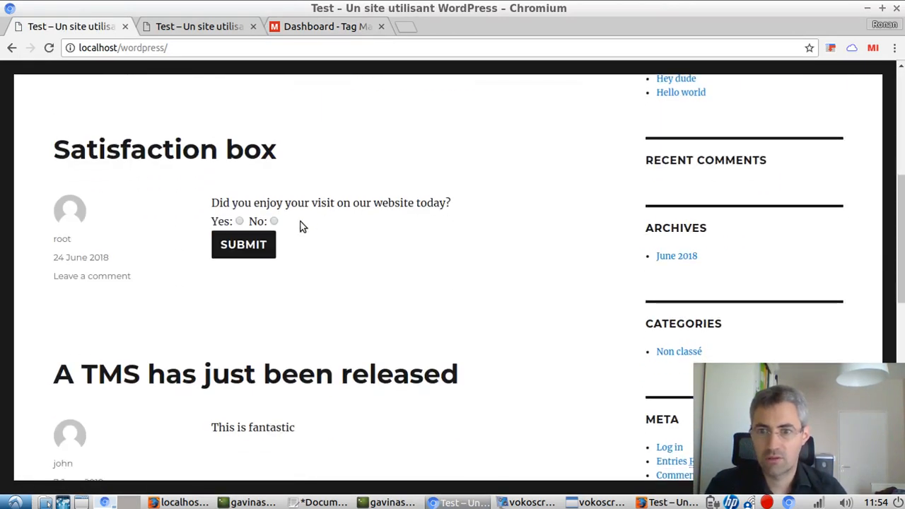
click(257, 244)
Step: Submit the Satisfaction box form in Chromium twice with the answer Yes
scroll(284, 306, down, 3)
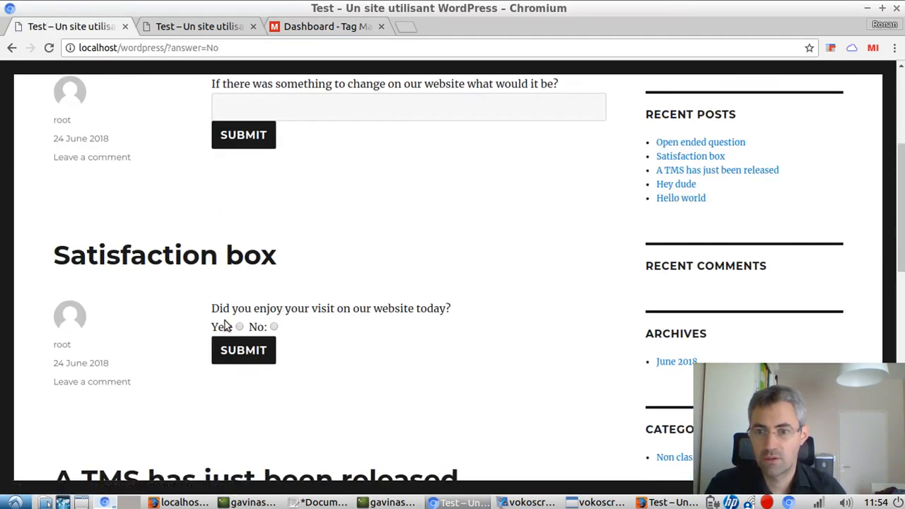
click(239, 327)
click(251, 349)
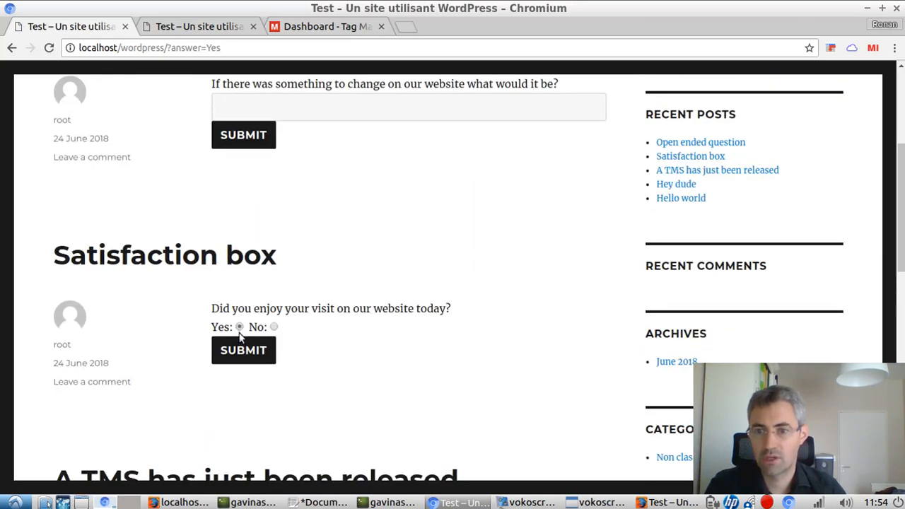
click(245, 351)
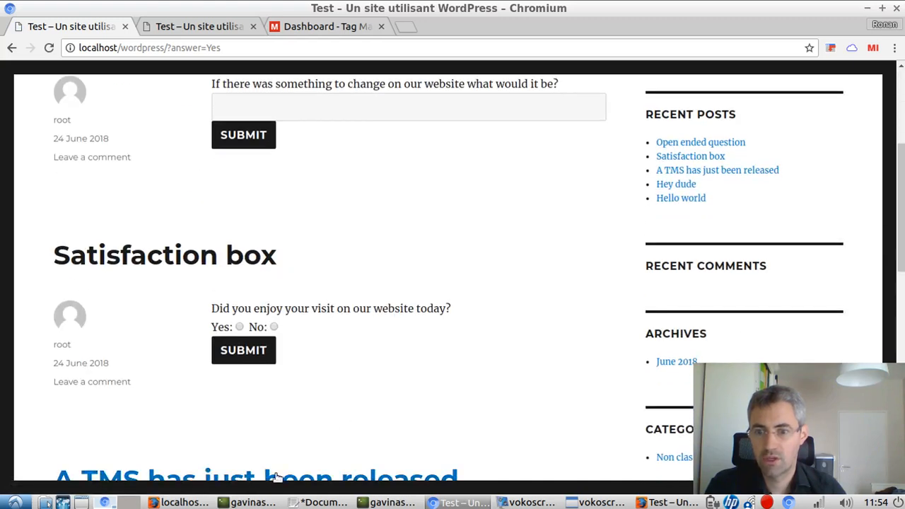
Step: Switch back to Firefox, reload Matomo's Visitor Log and examine the satisfaction form events with their Yes and No answers
click(180, 502)
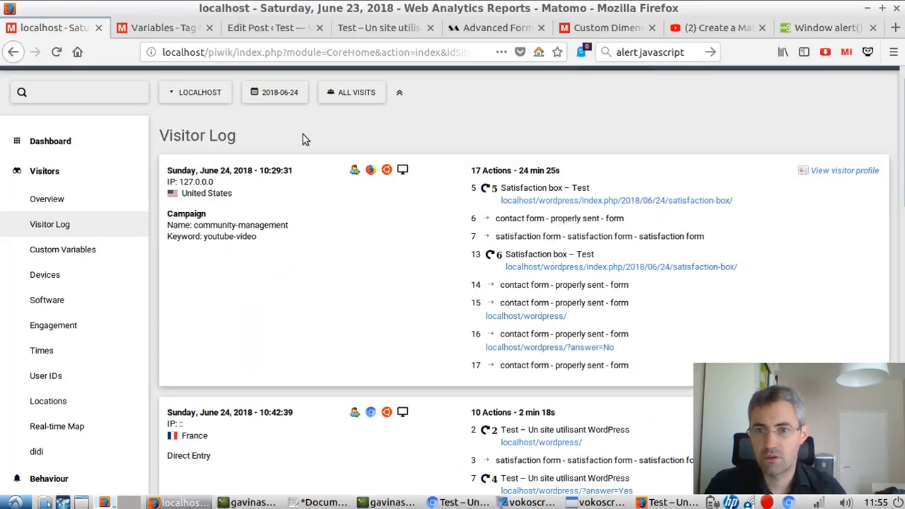
click(55, 53)
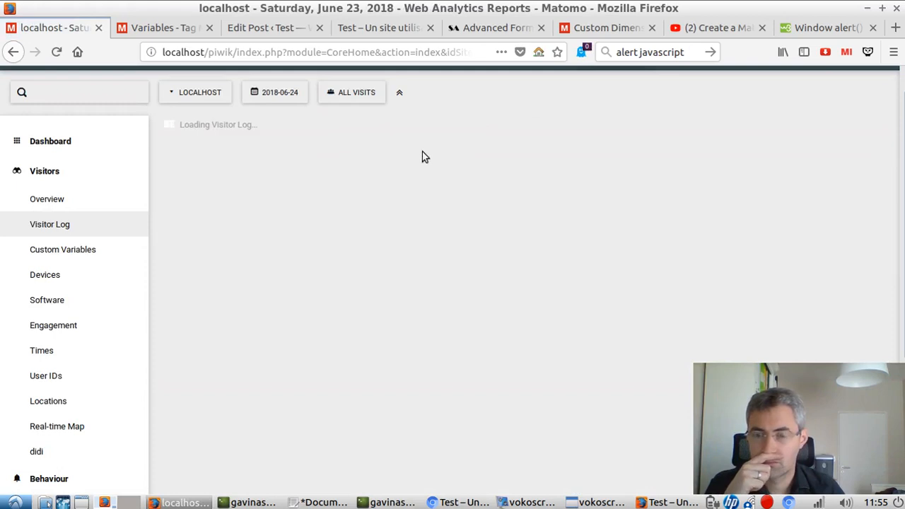
scroll(524, 152, down, 5)
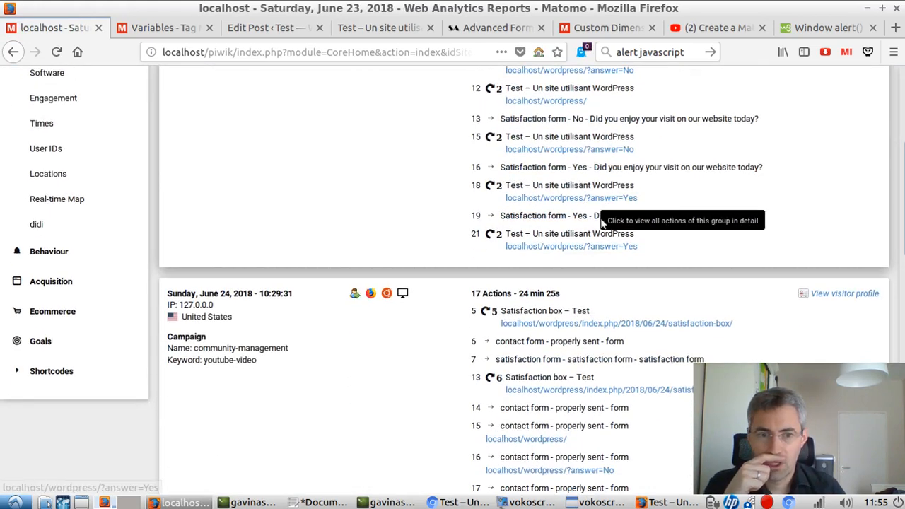
drag(568, 218, 720, 217)
scroll(715, 232, up, 1)
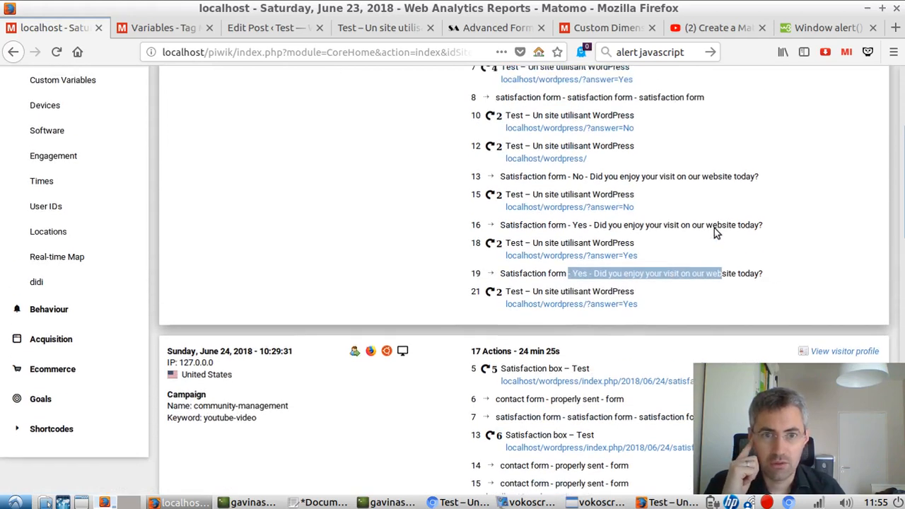
scroll(714, 232, up, 1)
scroll(735, 232, down, 4)
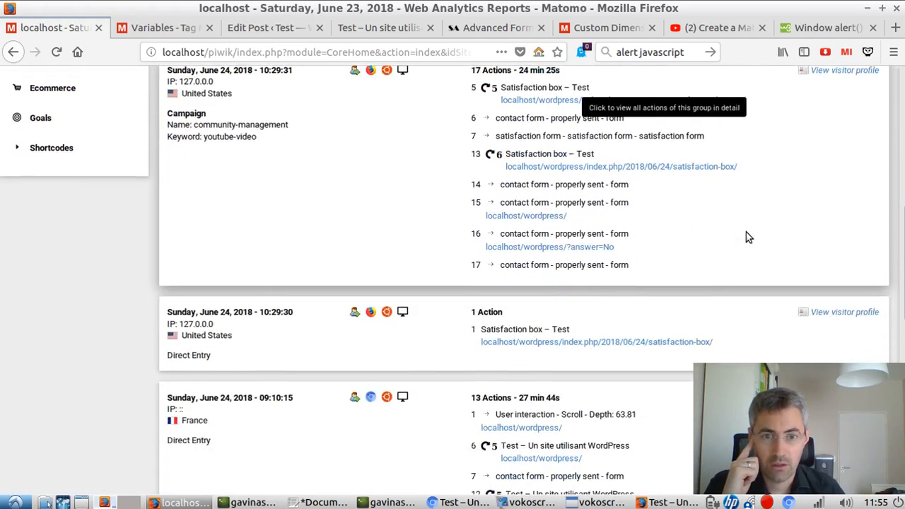
scroll(746, 232, up, 5)
Step: Open the Behaviour Events report and expand the Satisfaction form event category to review its event actions
click(66, 96)
click(73, 132)
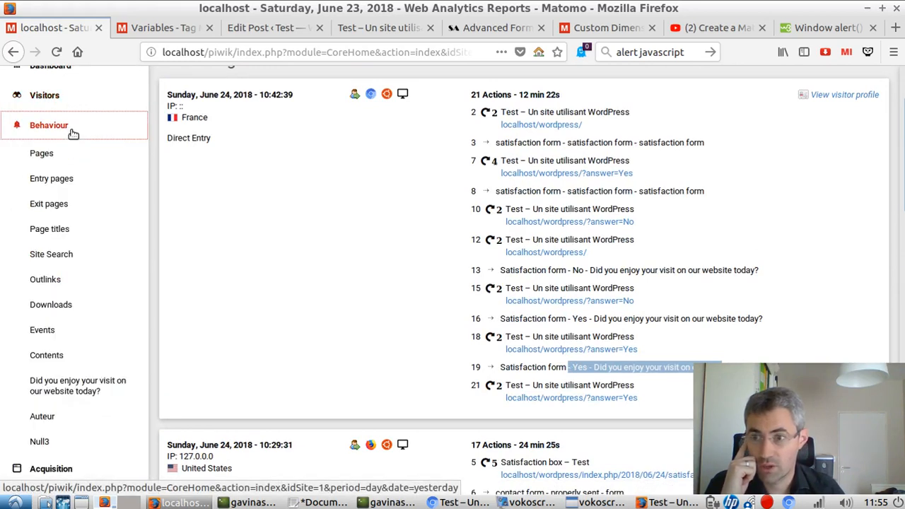
click(59, 338)
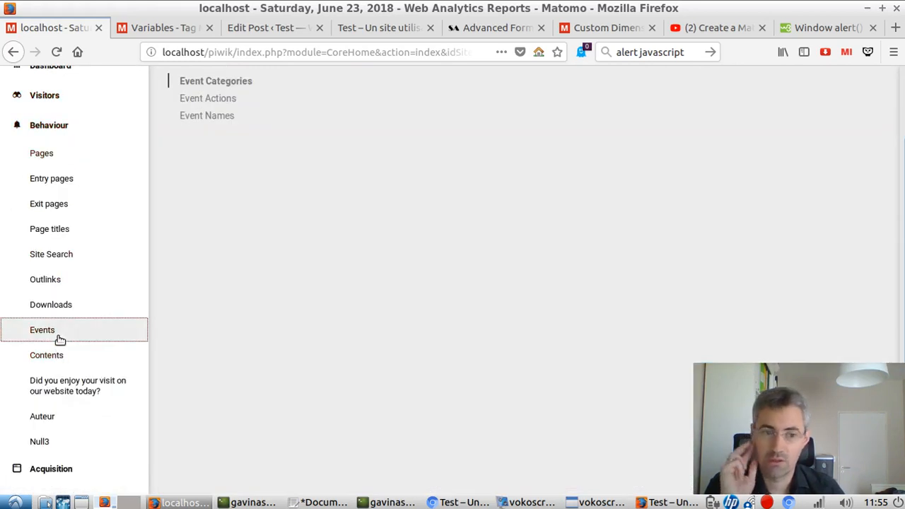
scroll(482, 295, up, 3)
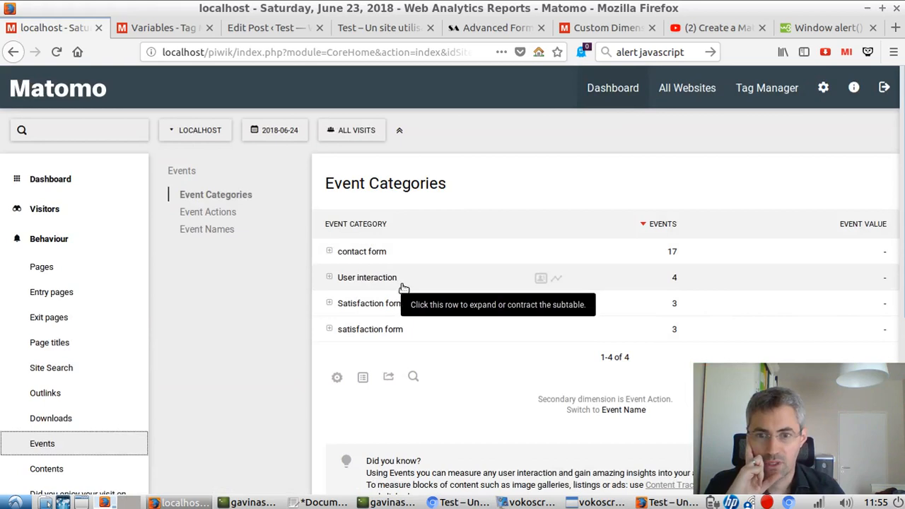
click(386, 314)
scroll(532, 338, down, 2)
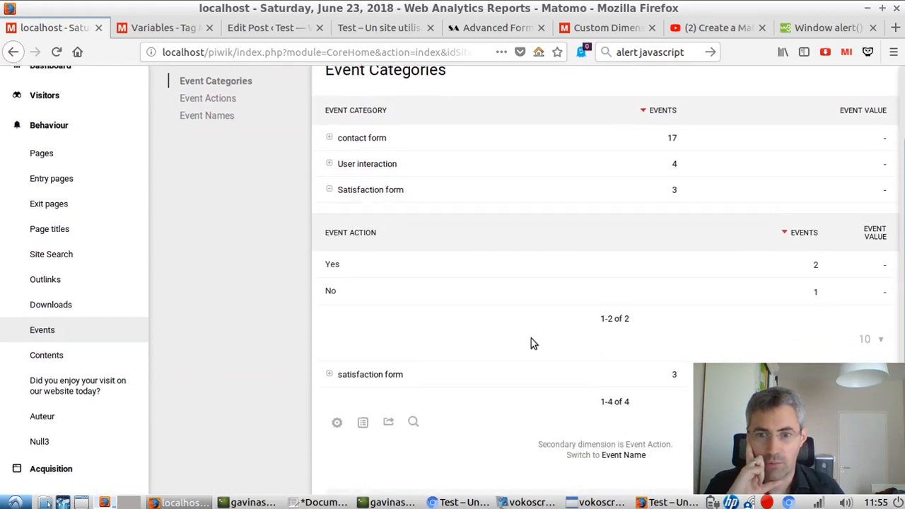
scroll(532, 382, down, 1)
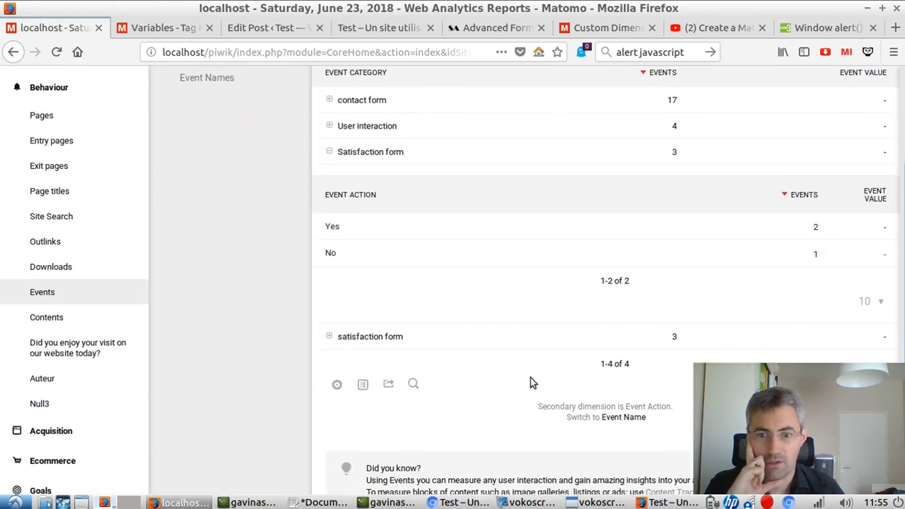
click(339, 387)
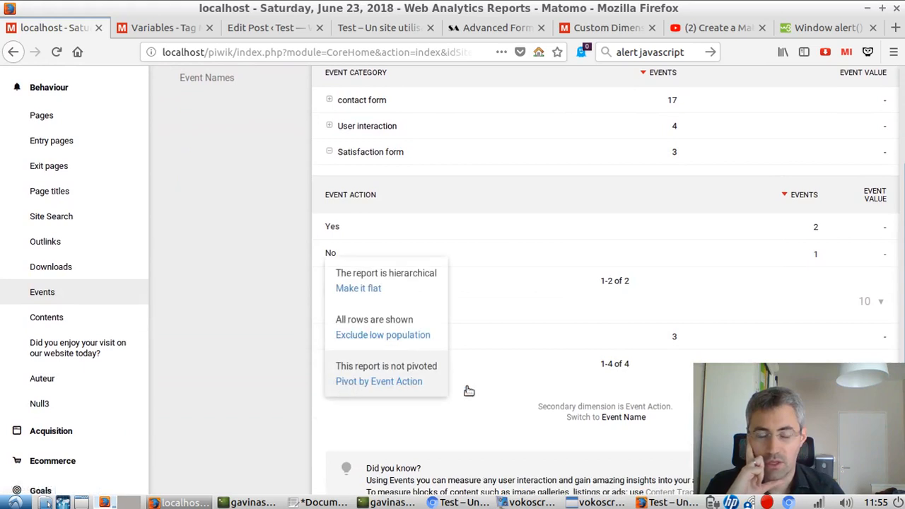
click(511, 422)
scroll(364, 400, down, 3)
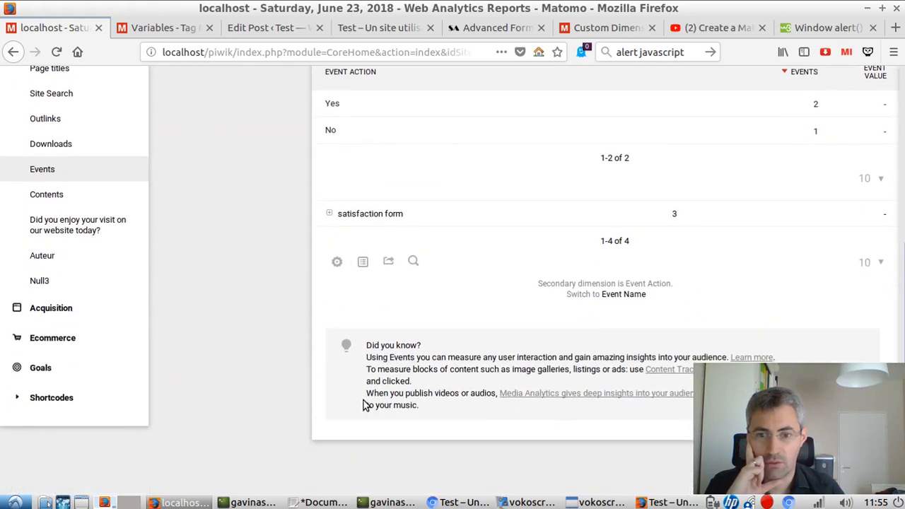
scroll(363, 400, up, 5)
scroll(364, 405, up, 3)
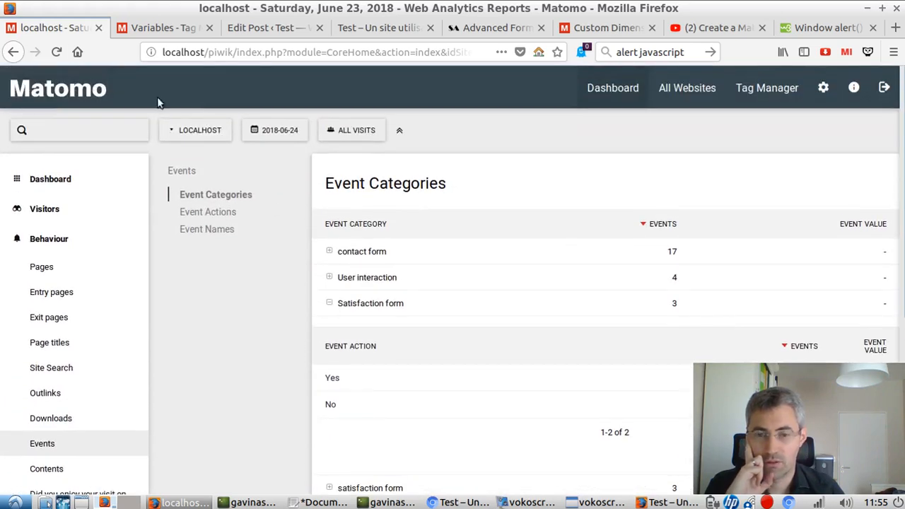
Step: Collapse the Satisfaction form category and display the Event Categories report as a pie chart
click(333, 303)
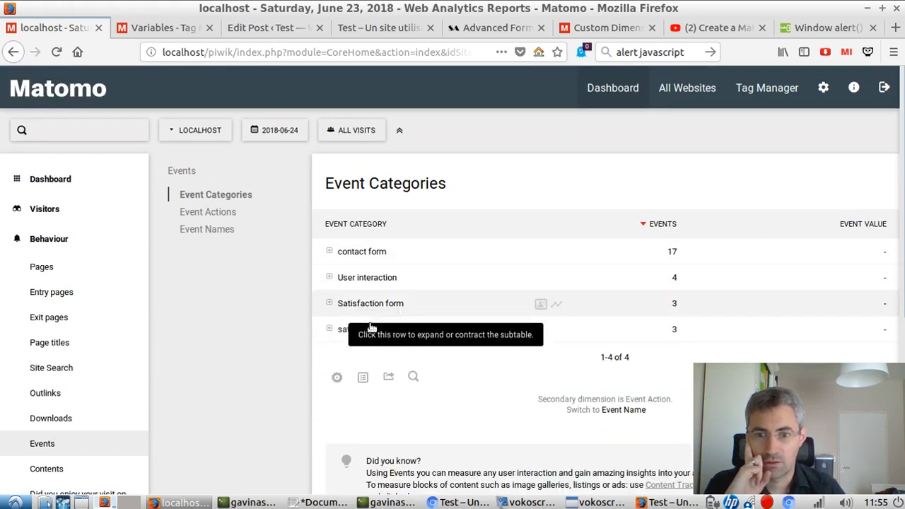
scroll(371, 327, down, 5)
click(336, 188)
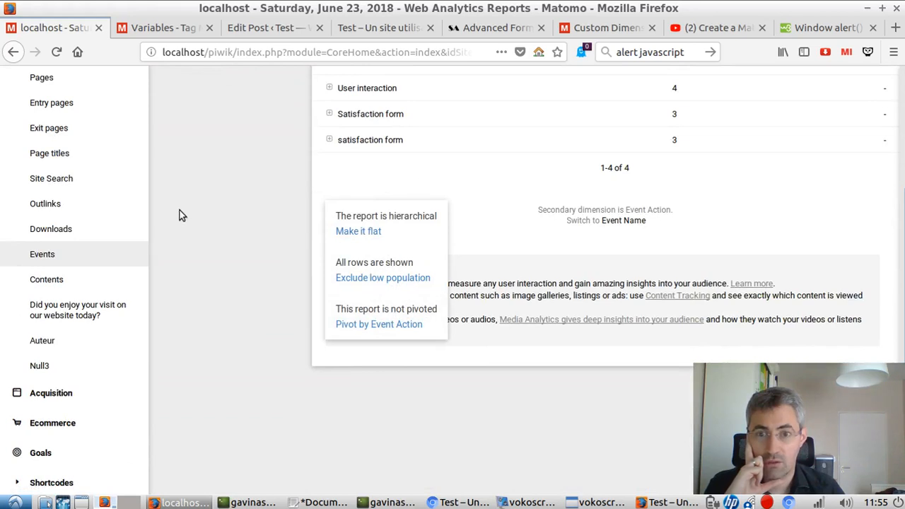
click(363, 188)
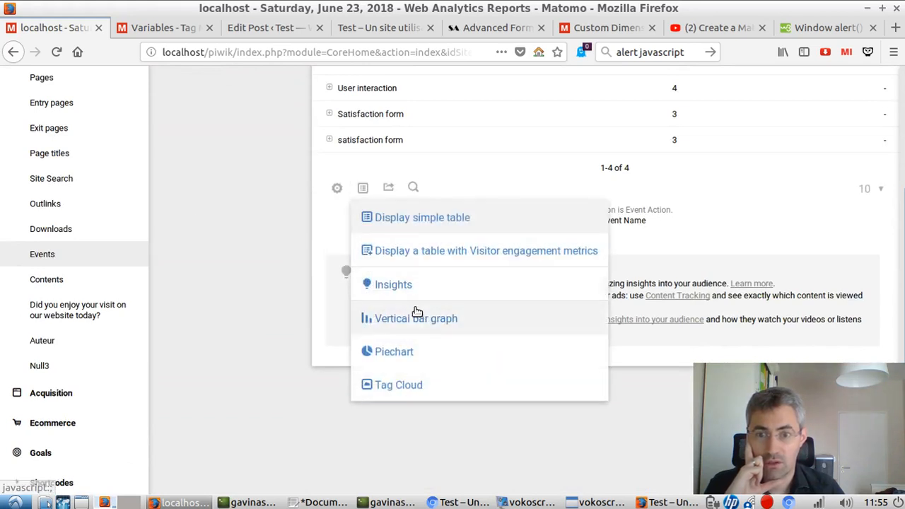
click(405, 352)
scroll(349, 276, up, 3)
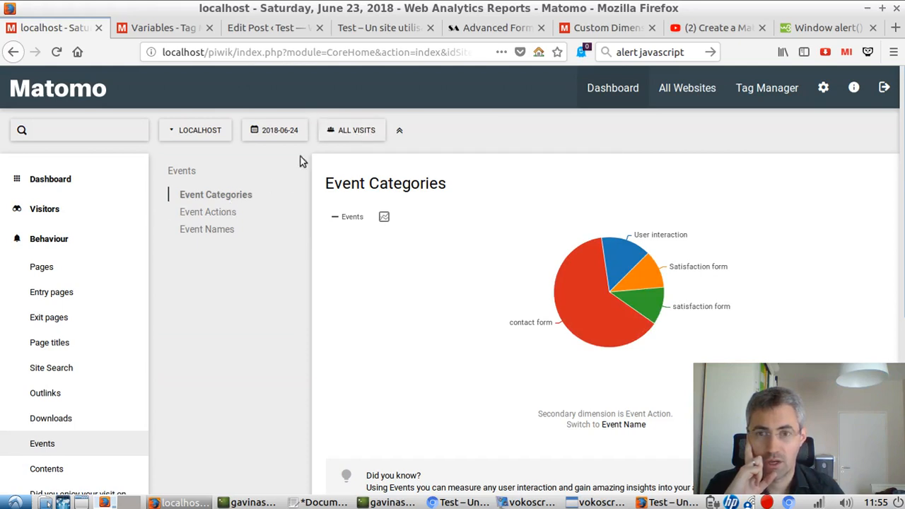
Step: Start a new visit segment and name it Satisfaction
click(350, 131)
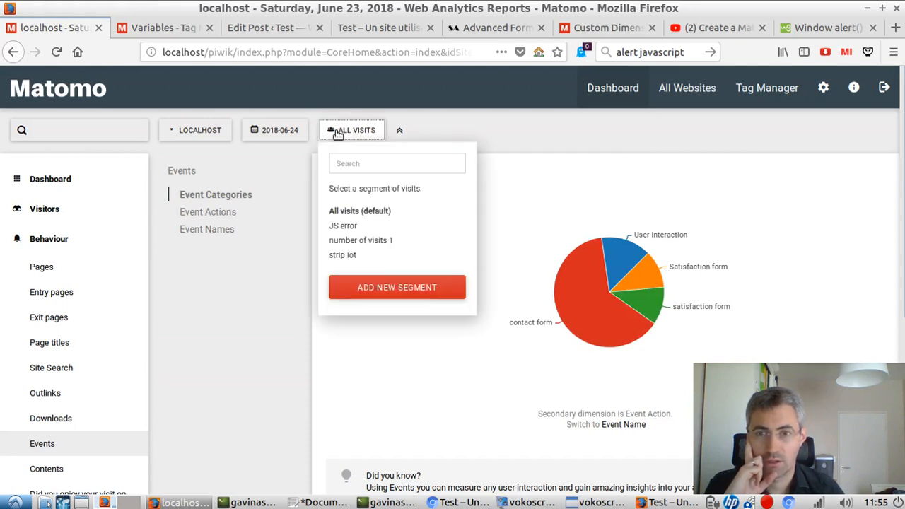
click(410, 288)
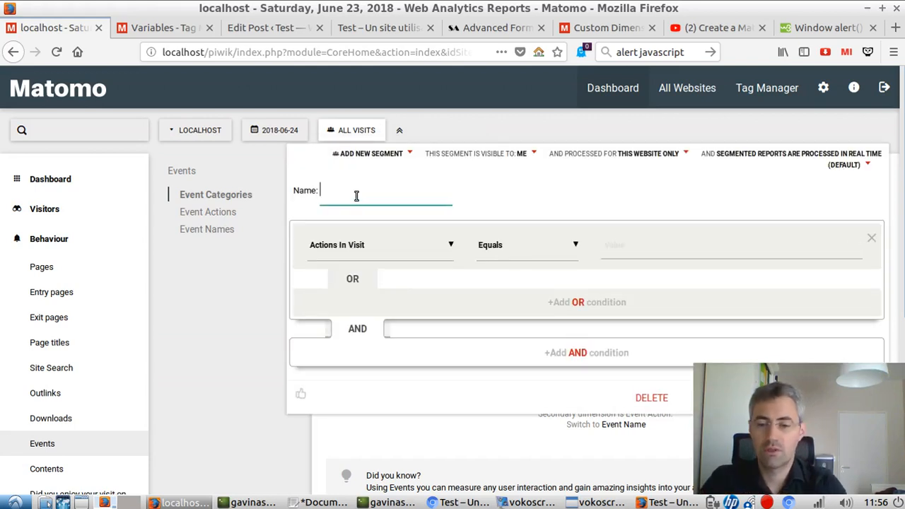
text(Satisfaction)
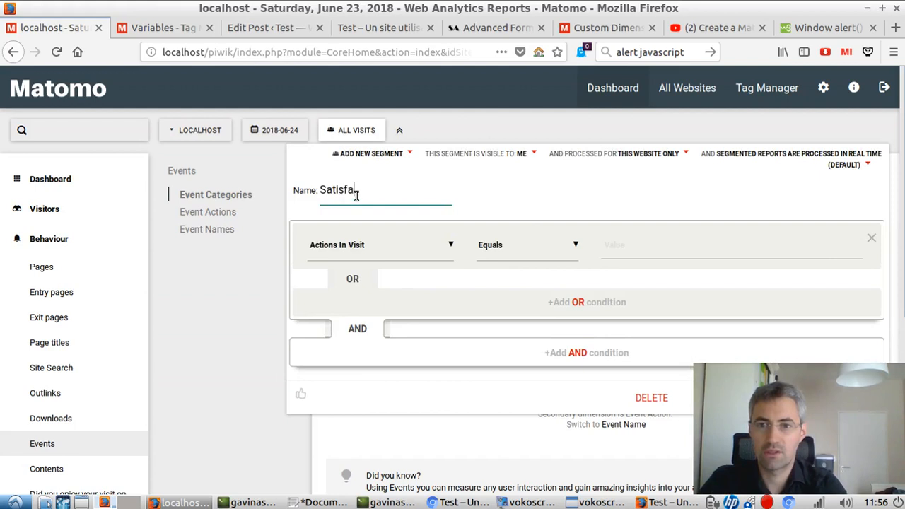
Step: Set the segment's condition to Event Category Is "satisfaction form", then save and apply the segment
click(367, 260)
click(366, 362)
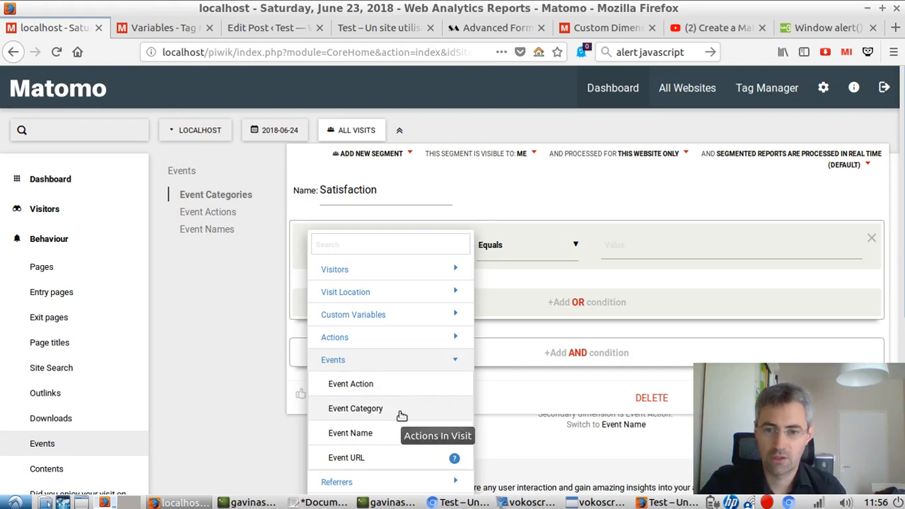
click(356, 409)
click(606, 252)
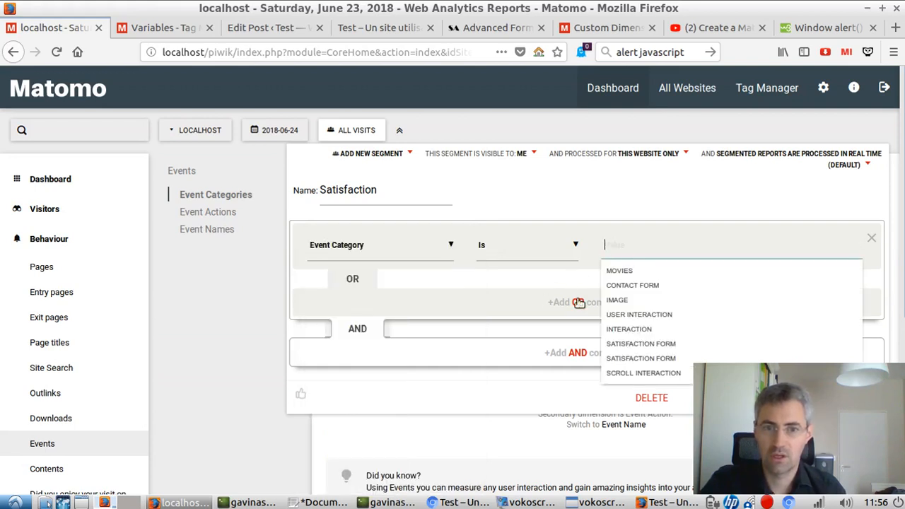
click(668, 348)
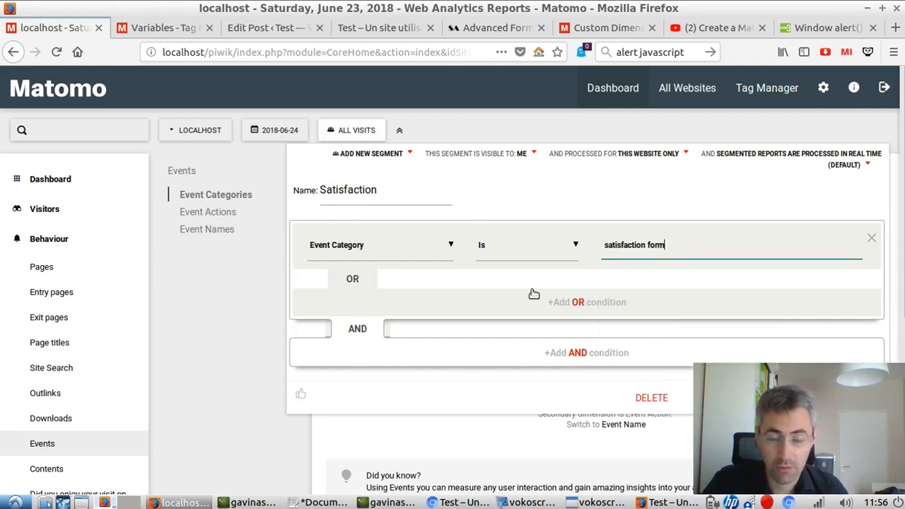
scroll(534, 293, down, 5)
click(821, 207)
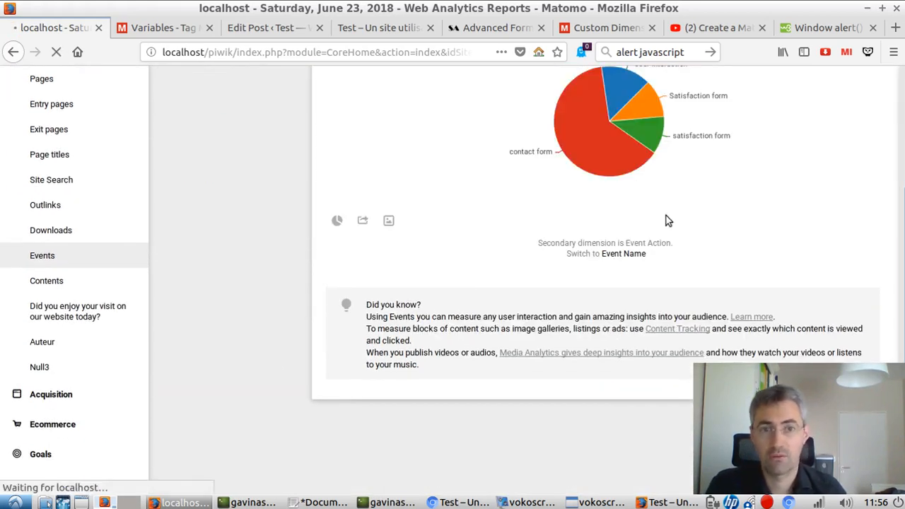
scroll(408, 252, up, 5)
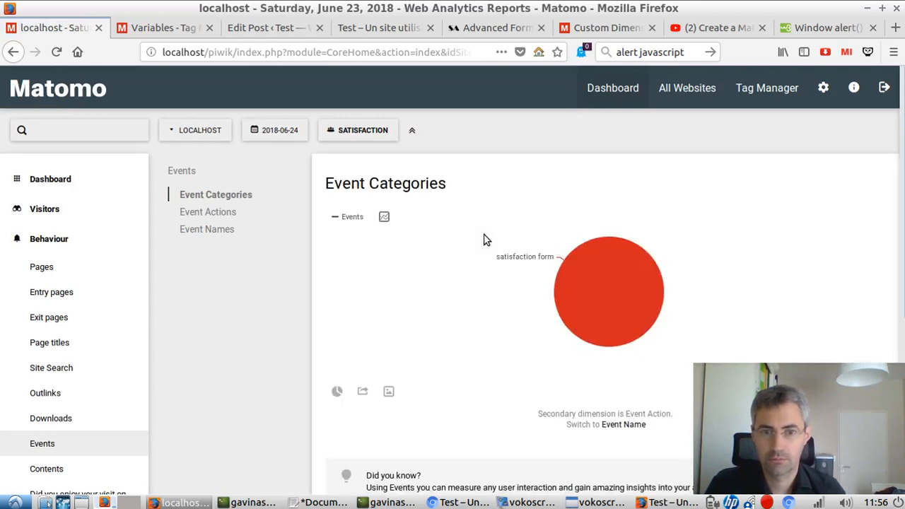
Step: Review the Event Actions, Event Names and Event Categories reports under the Satisfaction segment, expanding the satisfaction form rows
mouse_move(575, 276)
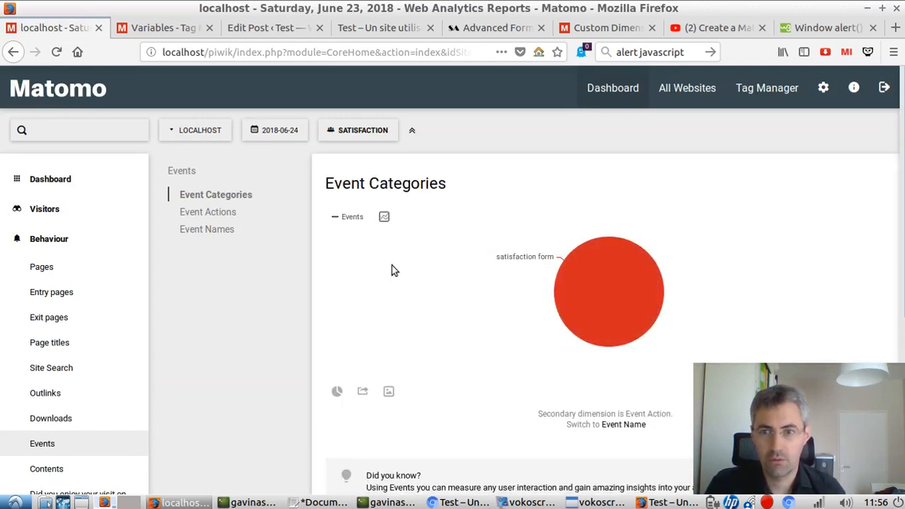
click(223, 218)
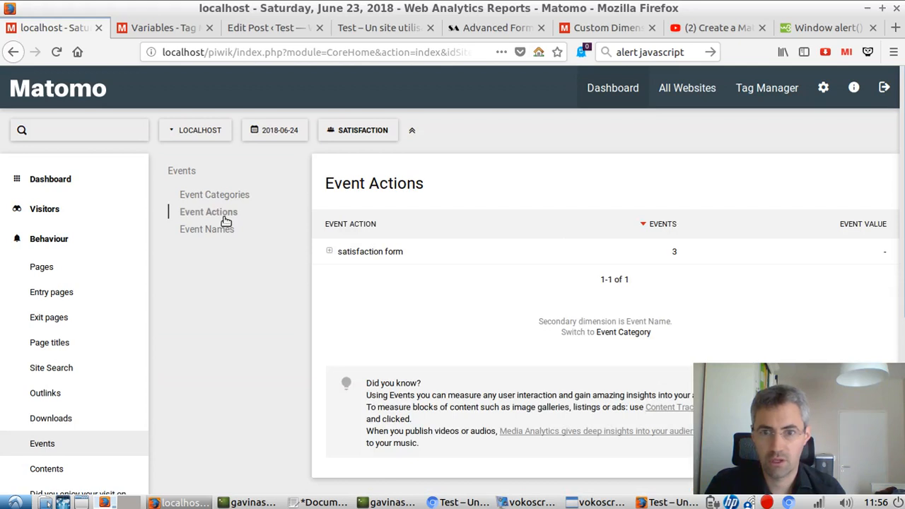
click(216, 232)
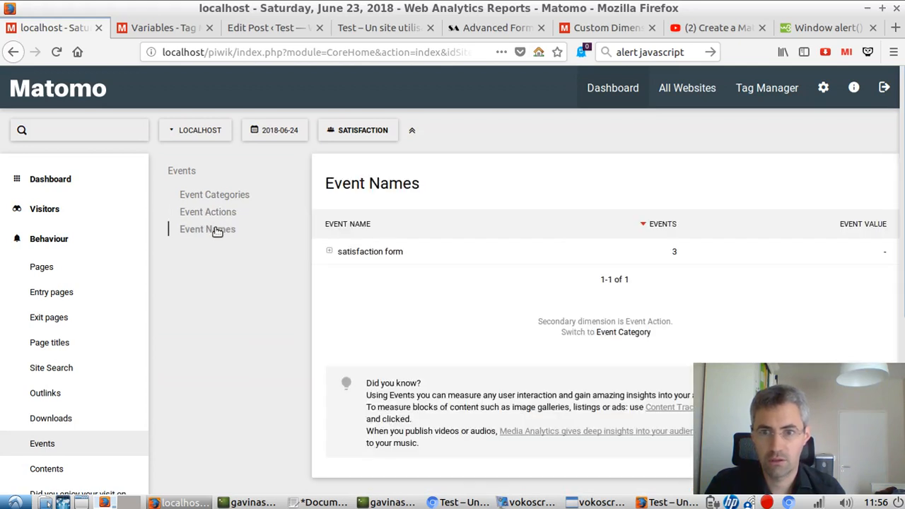
click(330, 252)
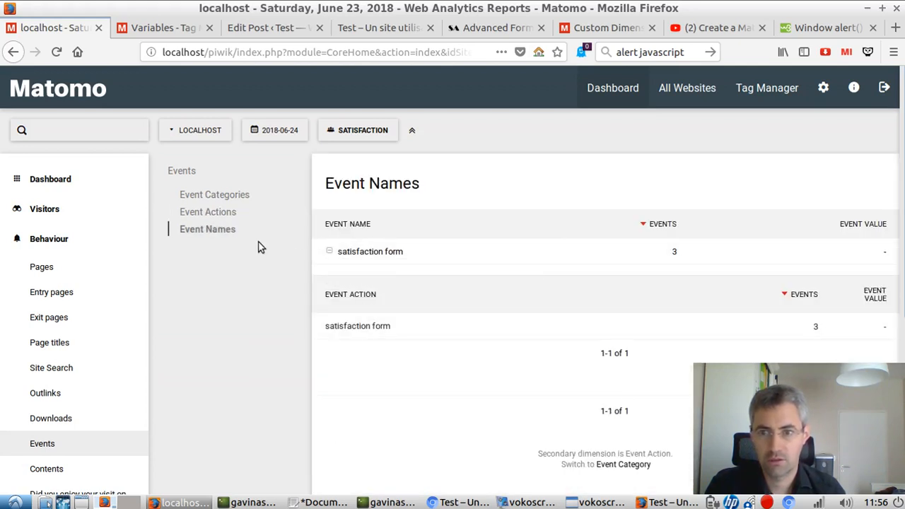
click(226, 213)
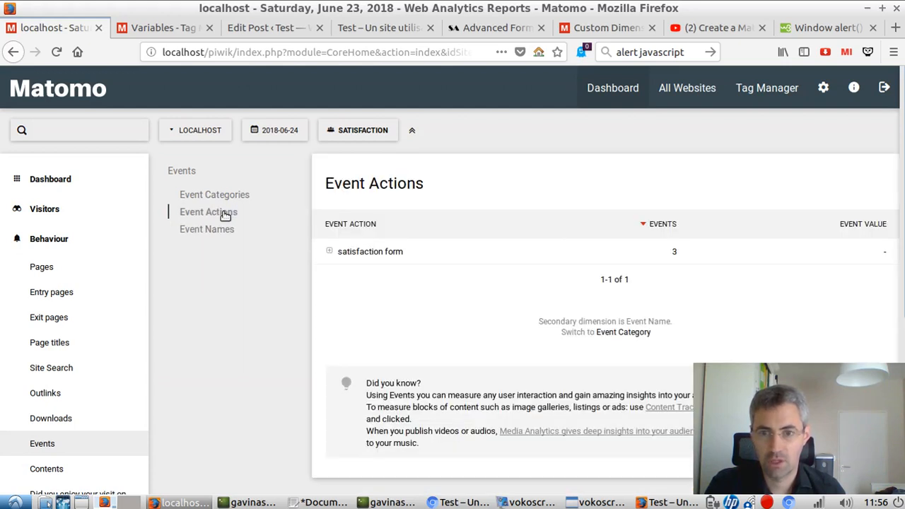
click(381, 250)
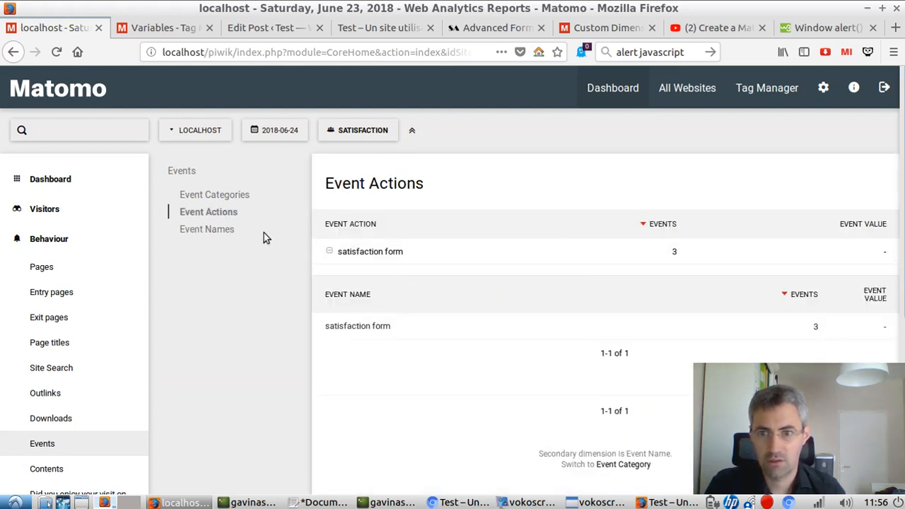
click(241, 200)
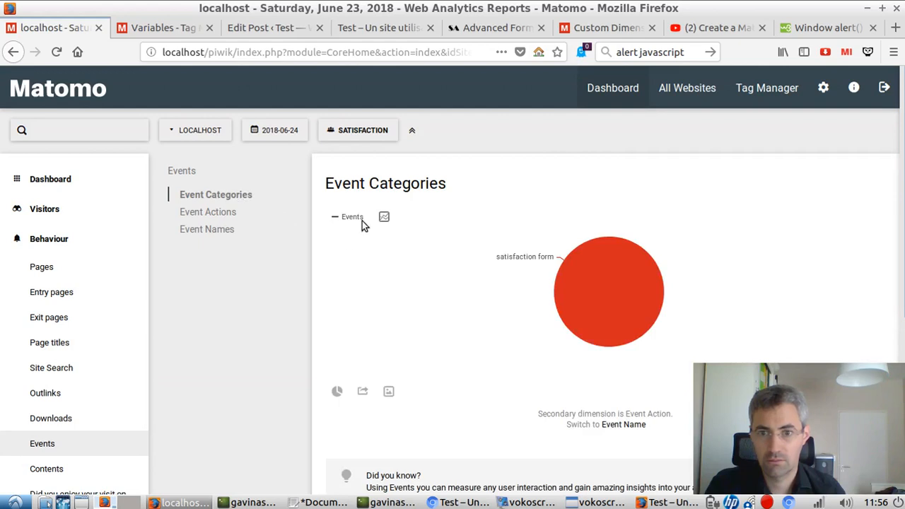
click(382, 131)
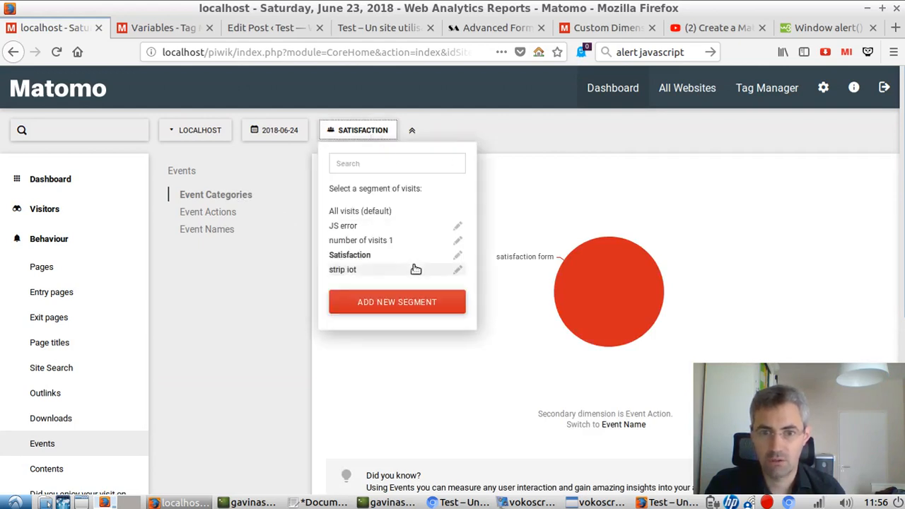
click(223, 230)
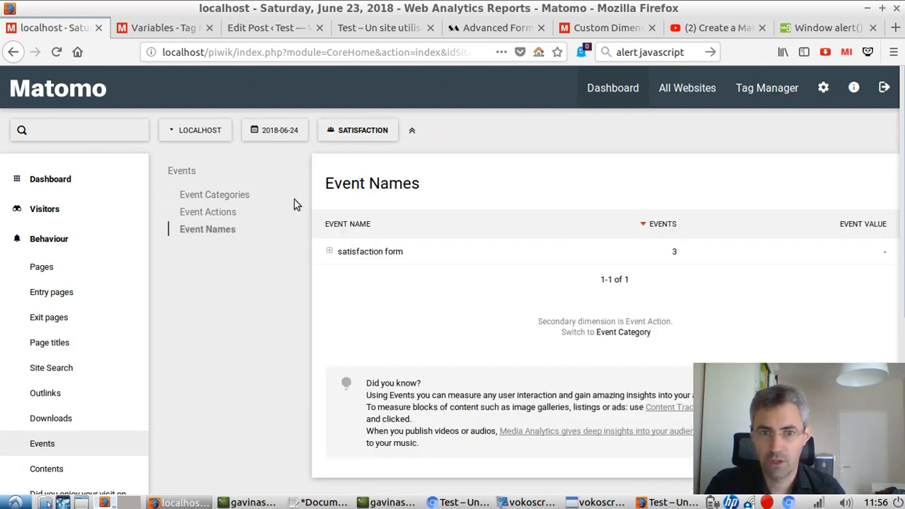
Step: Open the Satisfaction segment for editing and change its condition dimension to Event Name
click(361, 130)
click(457, 255)
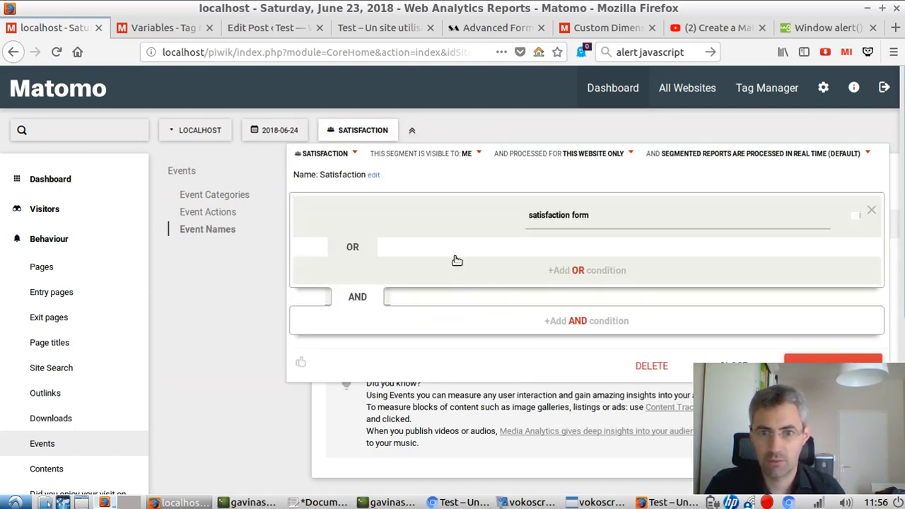
click(633, 222)
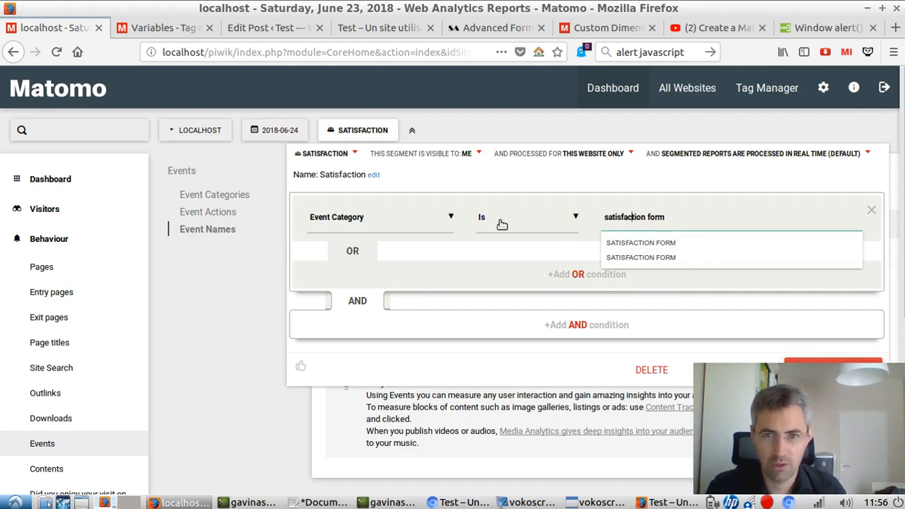
click(416, 219)
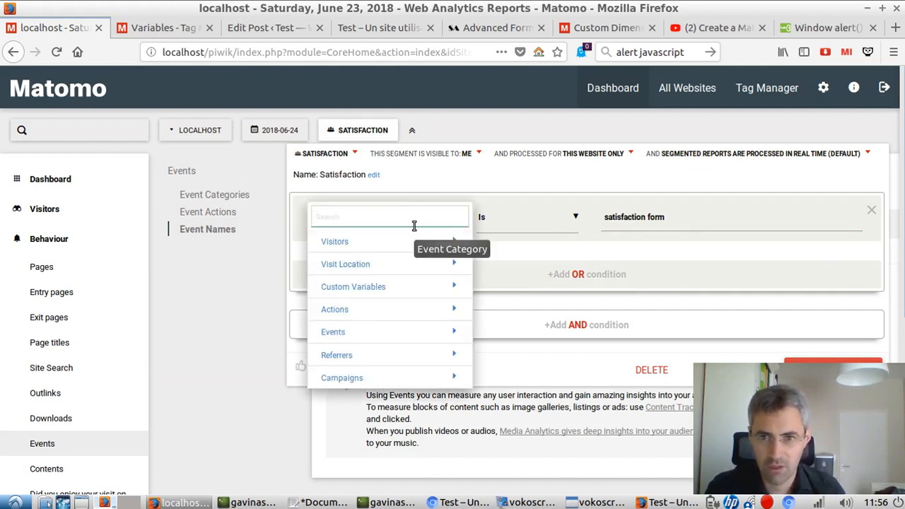
click(397, 333)
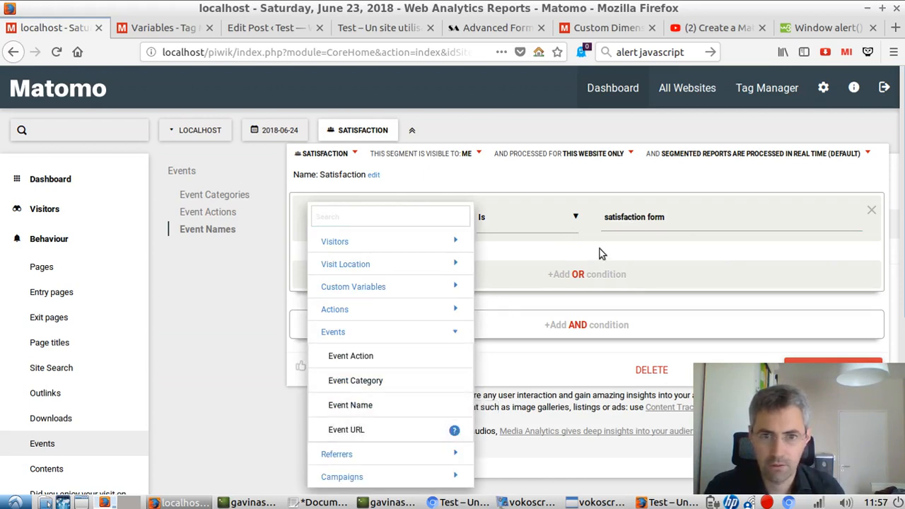
click(618, 224)
click(330, 219)
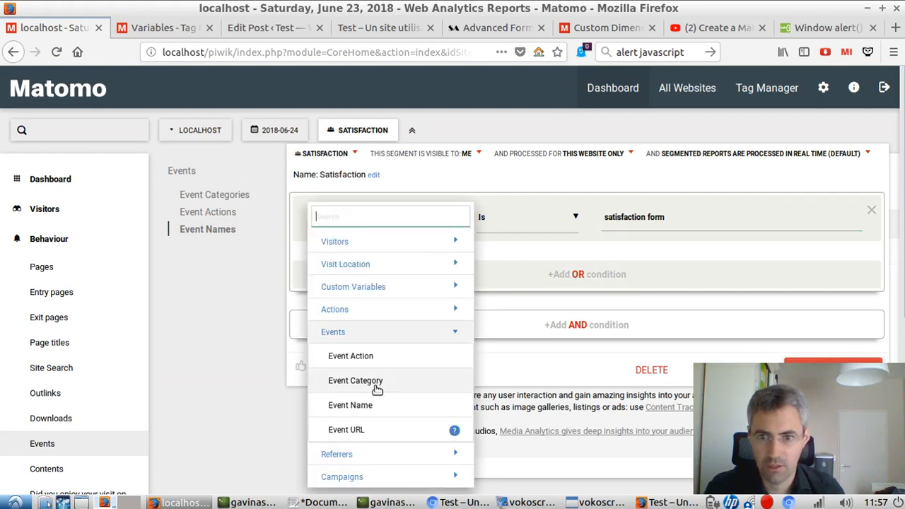
click(390, 407)
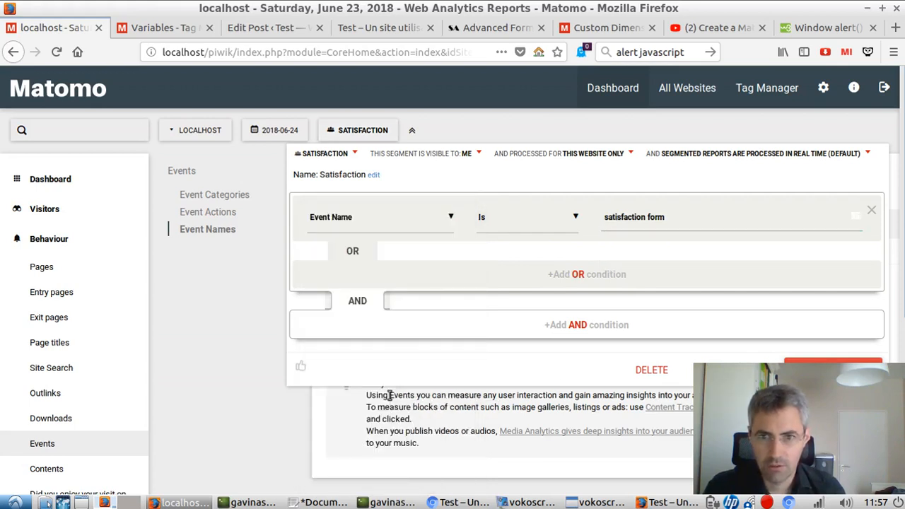
click(382, 225)
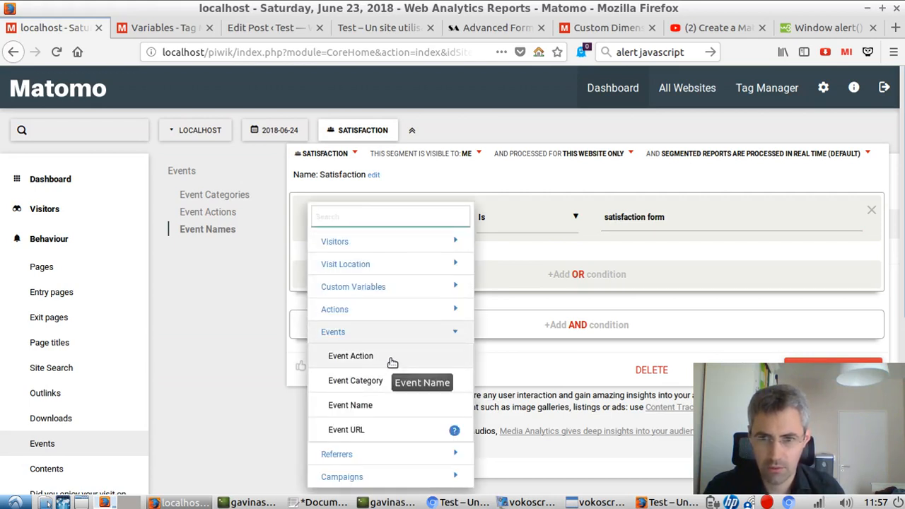
click(396, 407)
Step: Set the Event Name value to "Did you enjoy your visit on our website today?" and save and apply the segment
click(644, 228)
key(ctrl+a)
key(BackSpace)
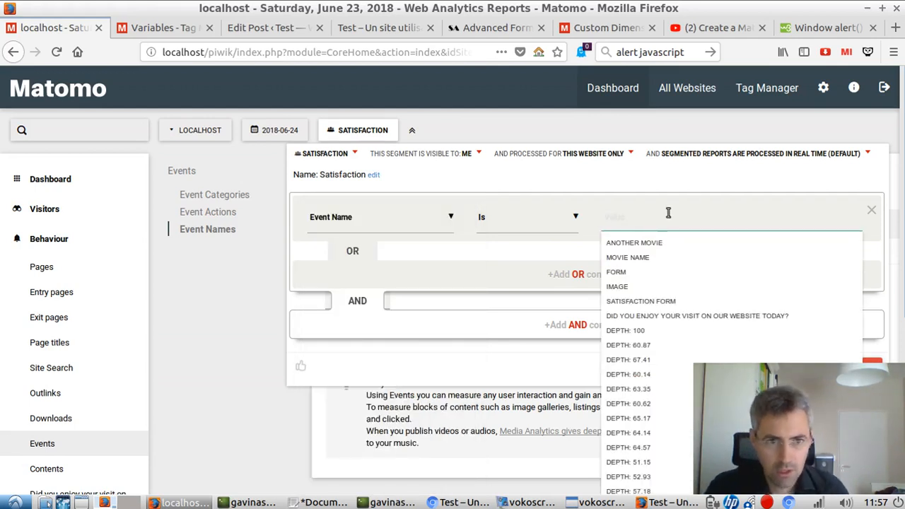
click(679, 316)
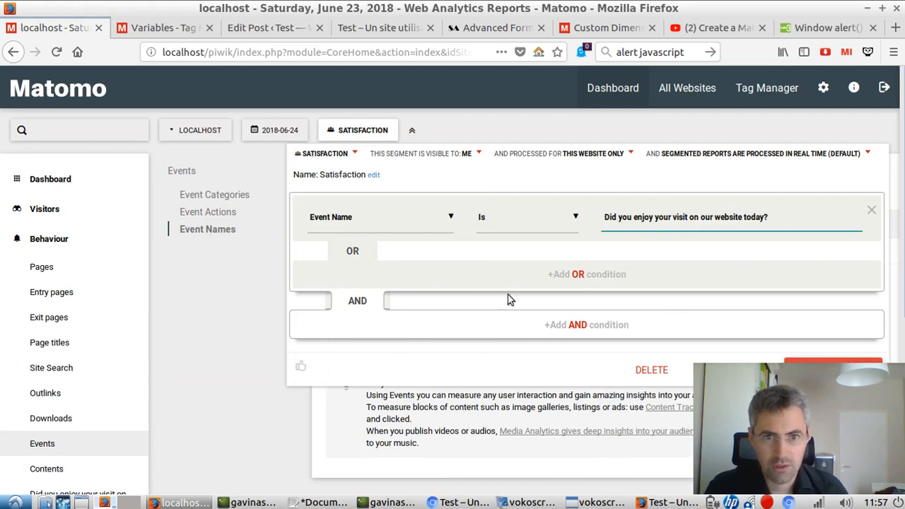
scroll(723, 327, down, 2)
click(836, 292)
click(662, 226)
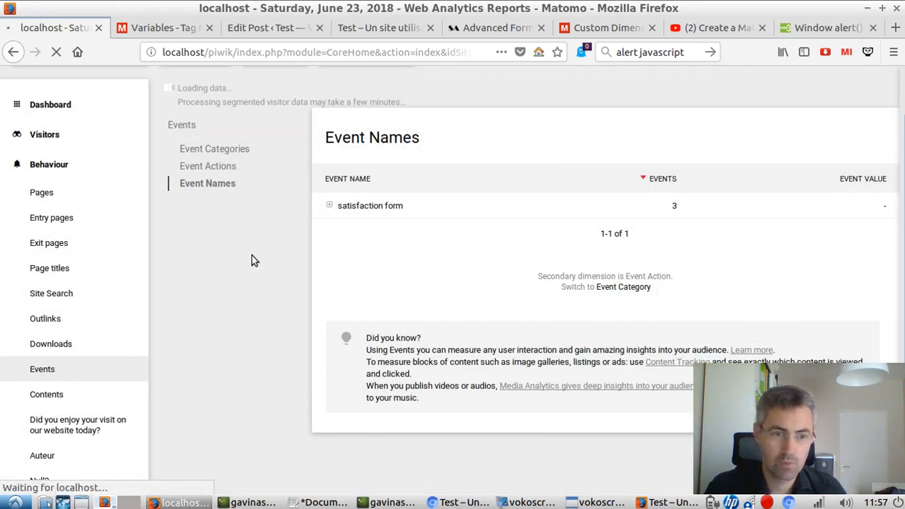
scroll(277, 228, up, 2)
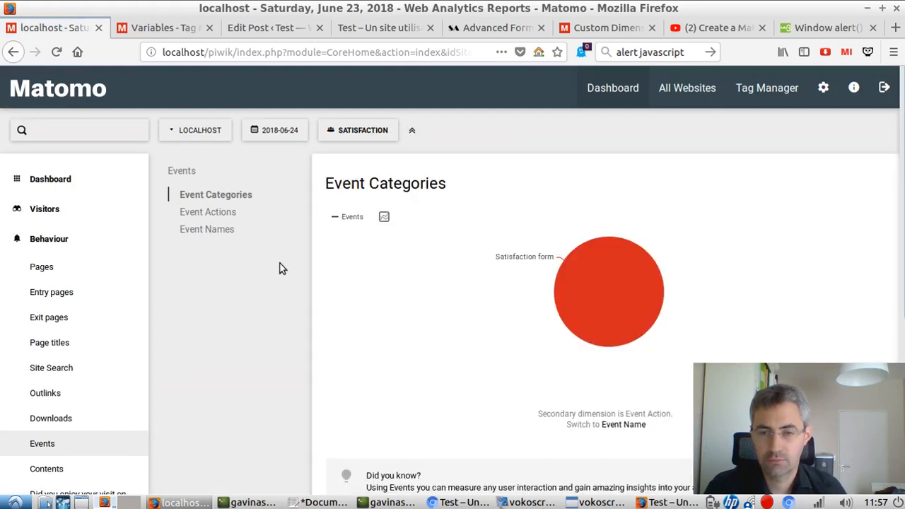
Step: Open the Event Actions report under the Satisfaction segment and change its visualization to a pie chart
click(225, 217)
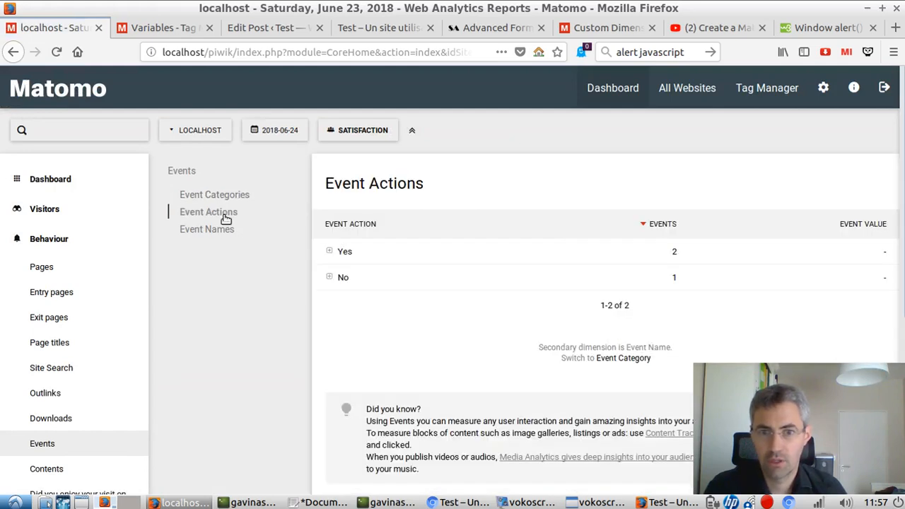
scroll(339, 311, down, 2)
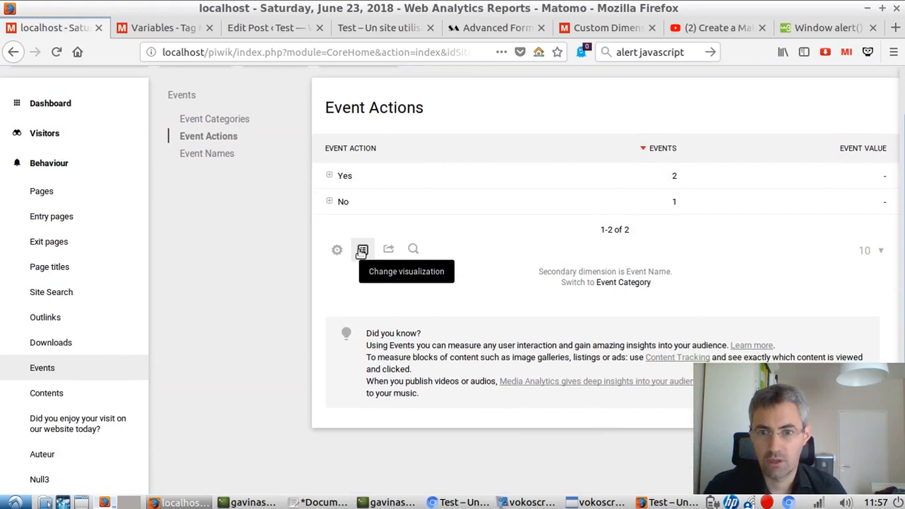
click(363, 249)
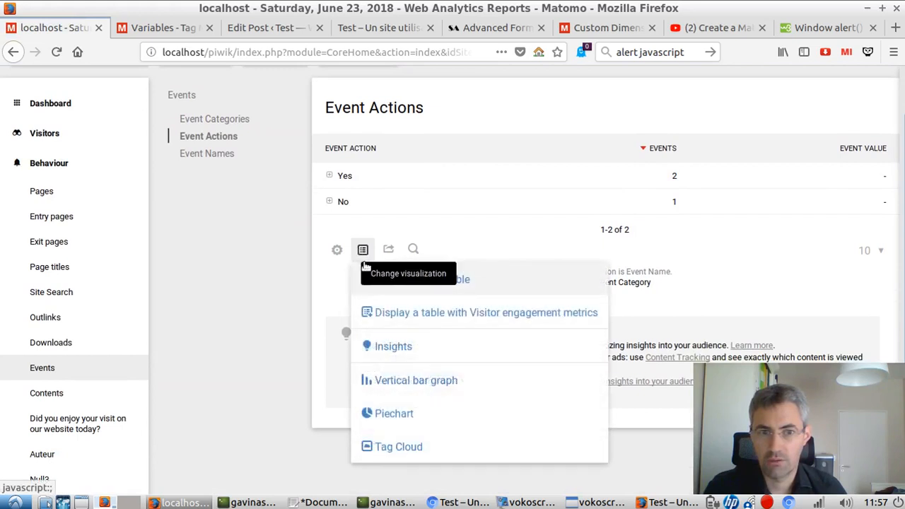
click(418, 416)
mouse_move(570, 234)
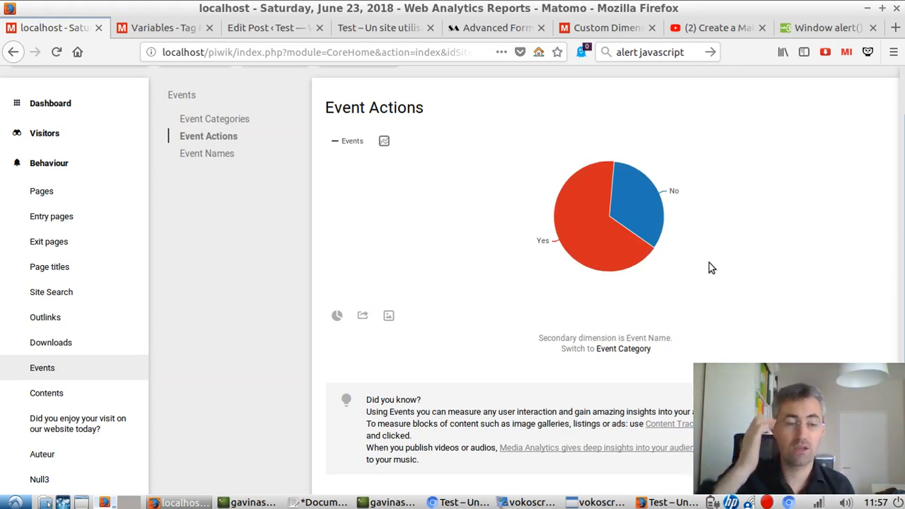
scroll(667, 247, up, 1)
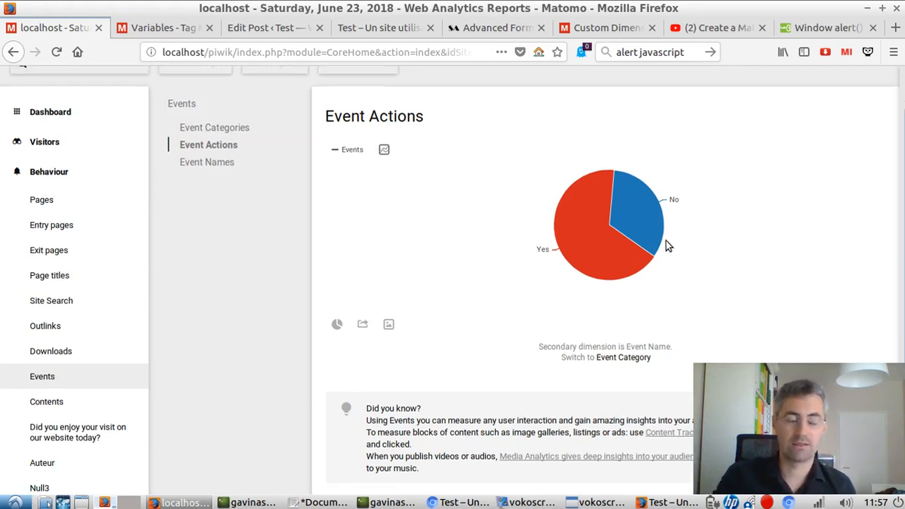
scroll(521, 216, up, 1)
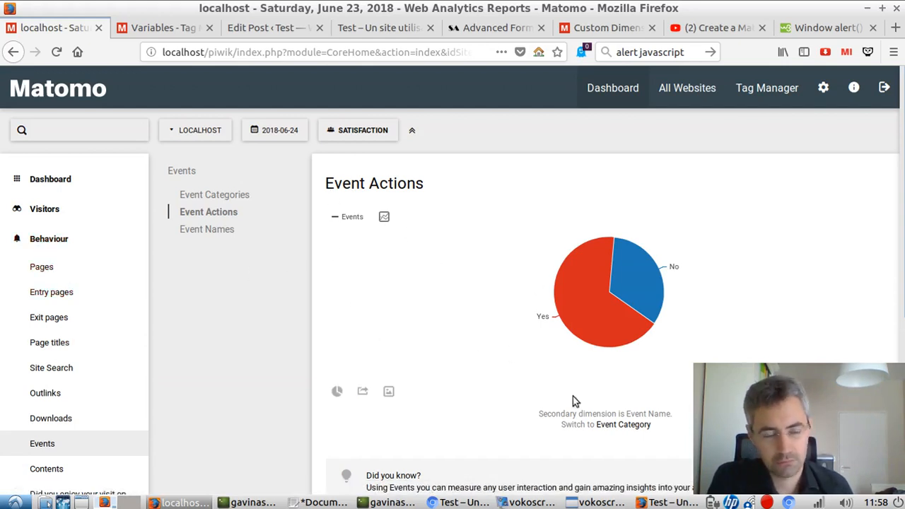
Step: View the "Did you enjoy your visit on our website today?" report under Behaviour and return to the Event Actions report
scroll(90, 336, down, 3)
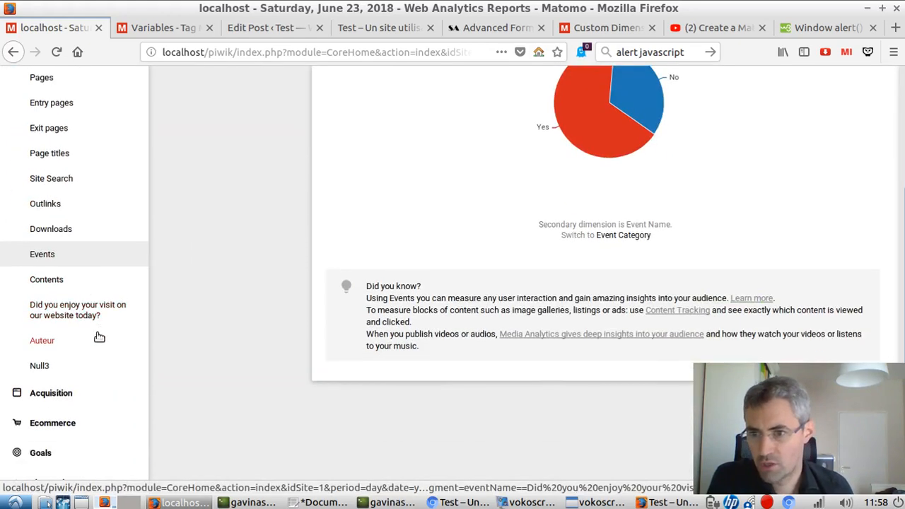
click(103, 318)
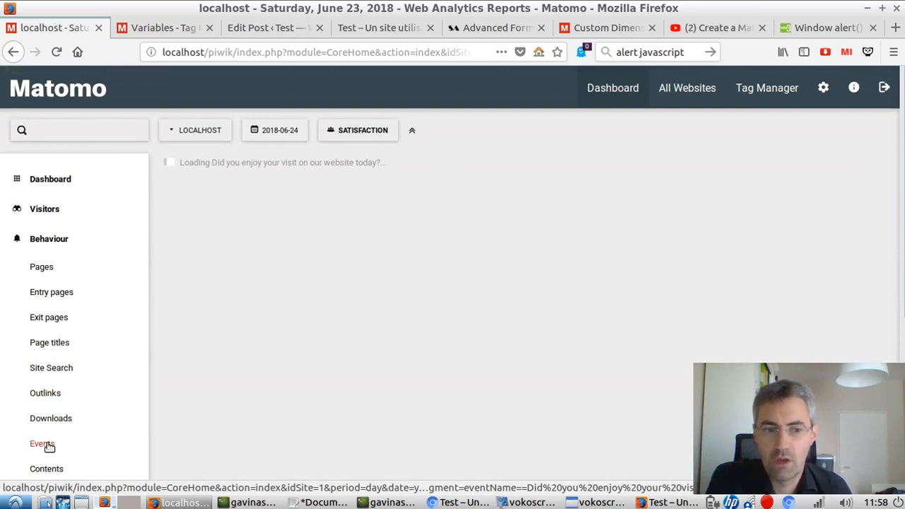
click(47, 446)
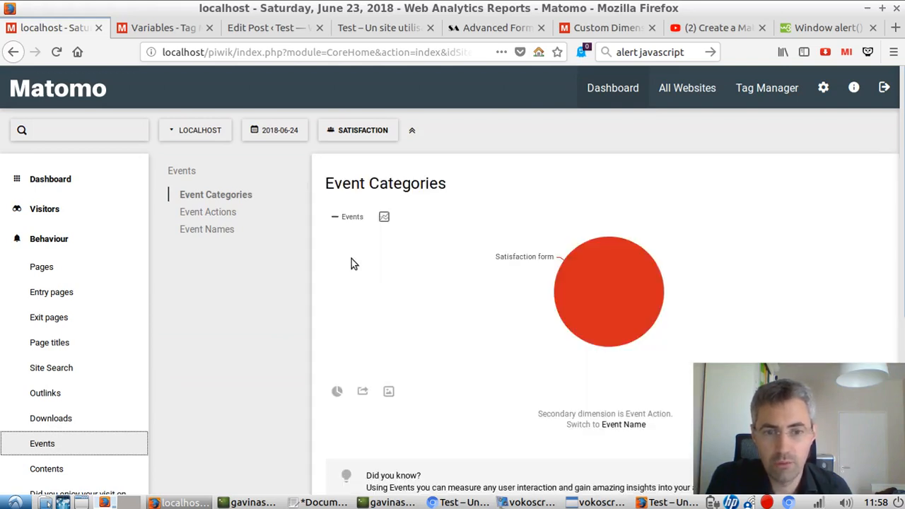
click(208, 212)
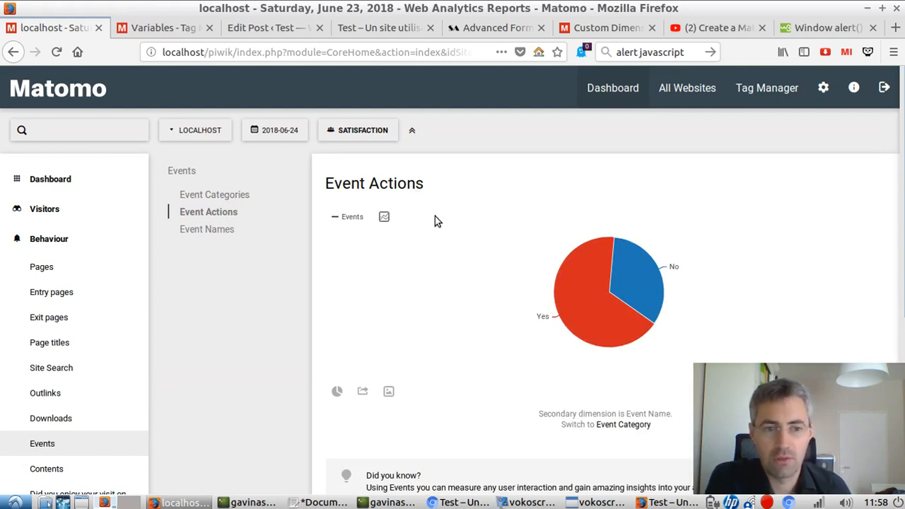
mouse_move(450, 200)
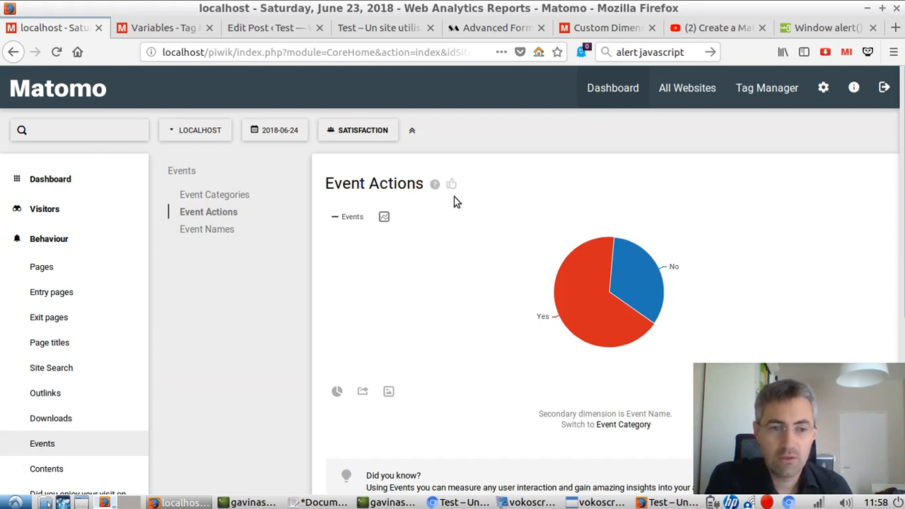